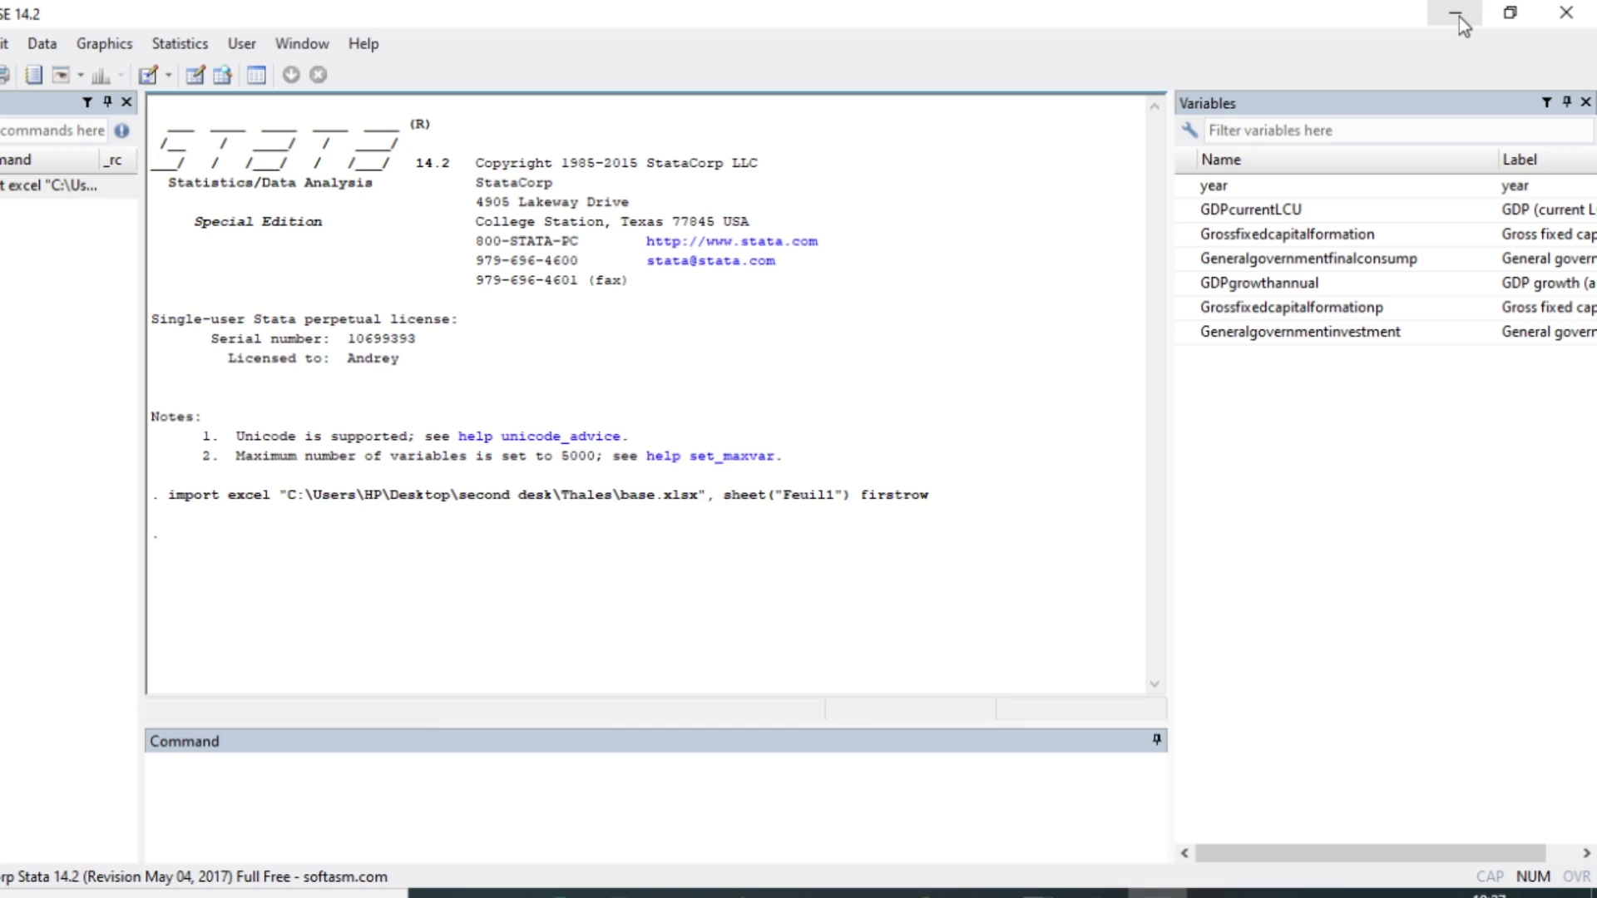
# - Navigate the Statistics menu to Time series > Setup and utilities to reach the time-series declaration
pyautogui.click(181, 45)
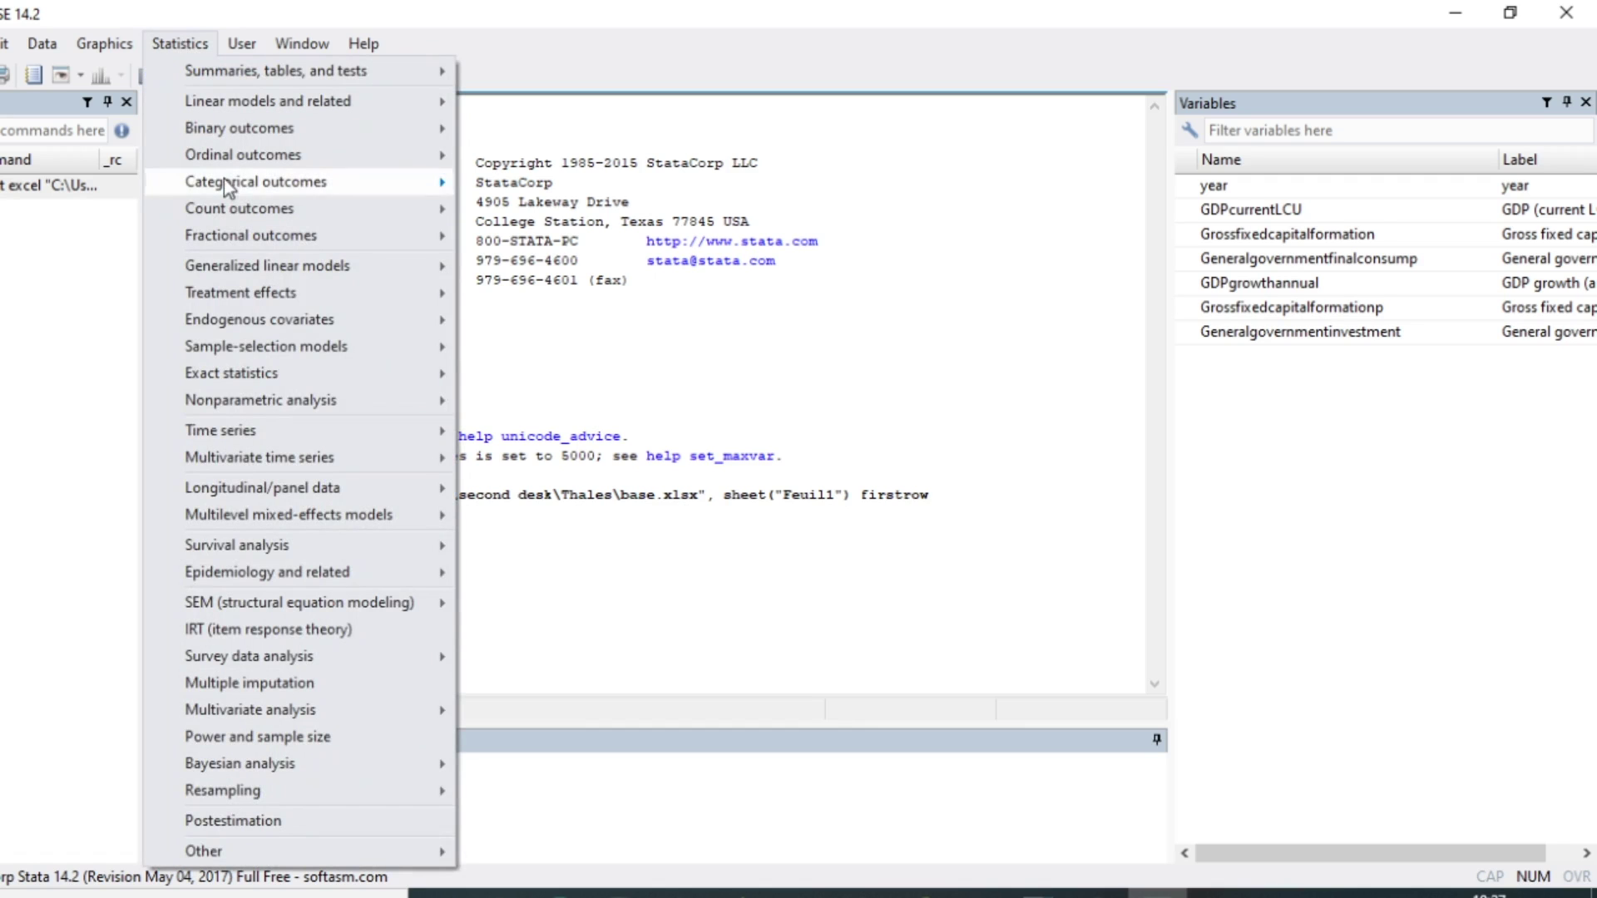
pyautogui.moveTo(310, 439)
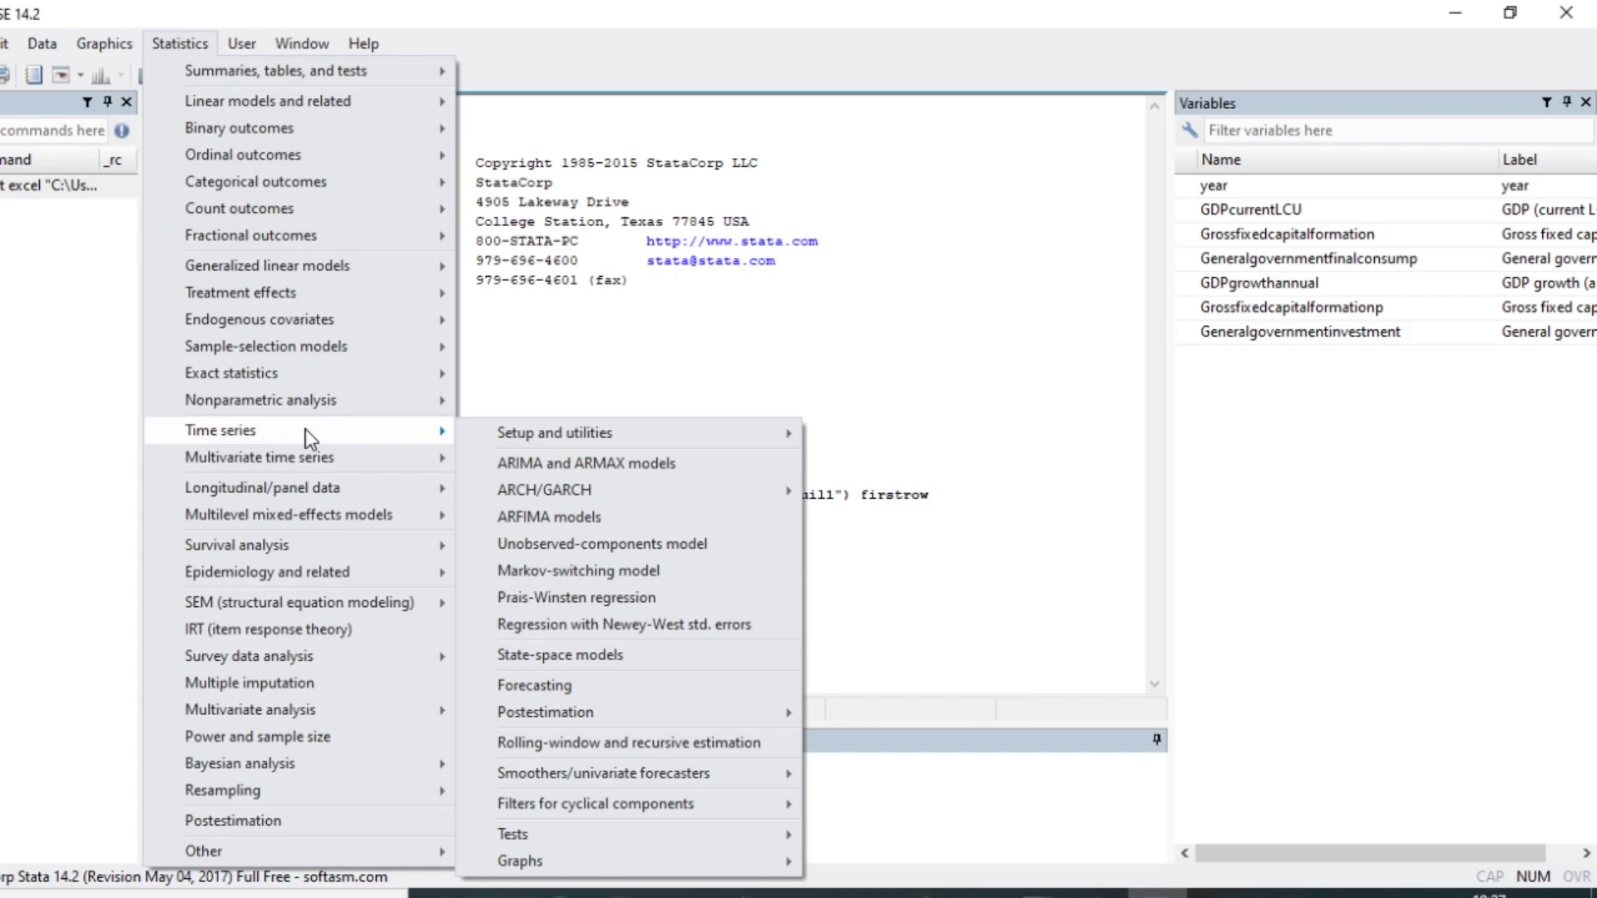
pyautogui.click(221, 17)
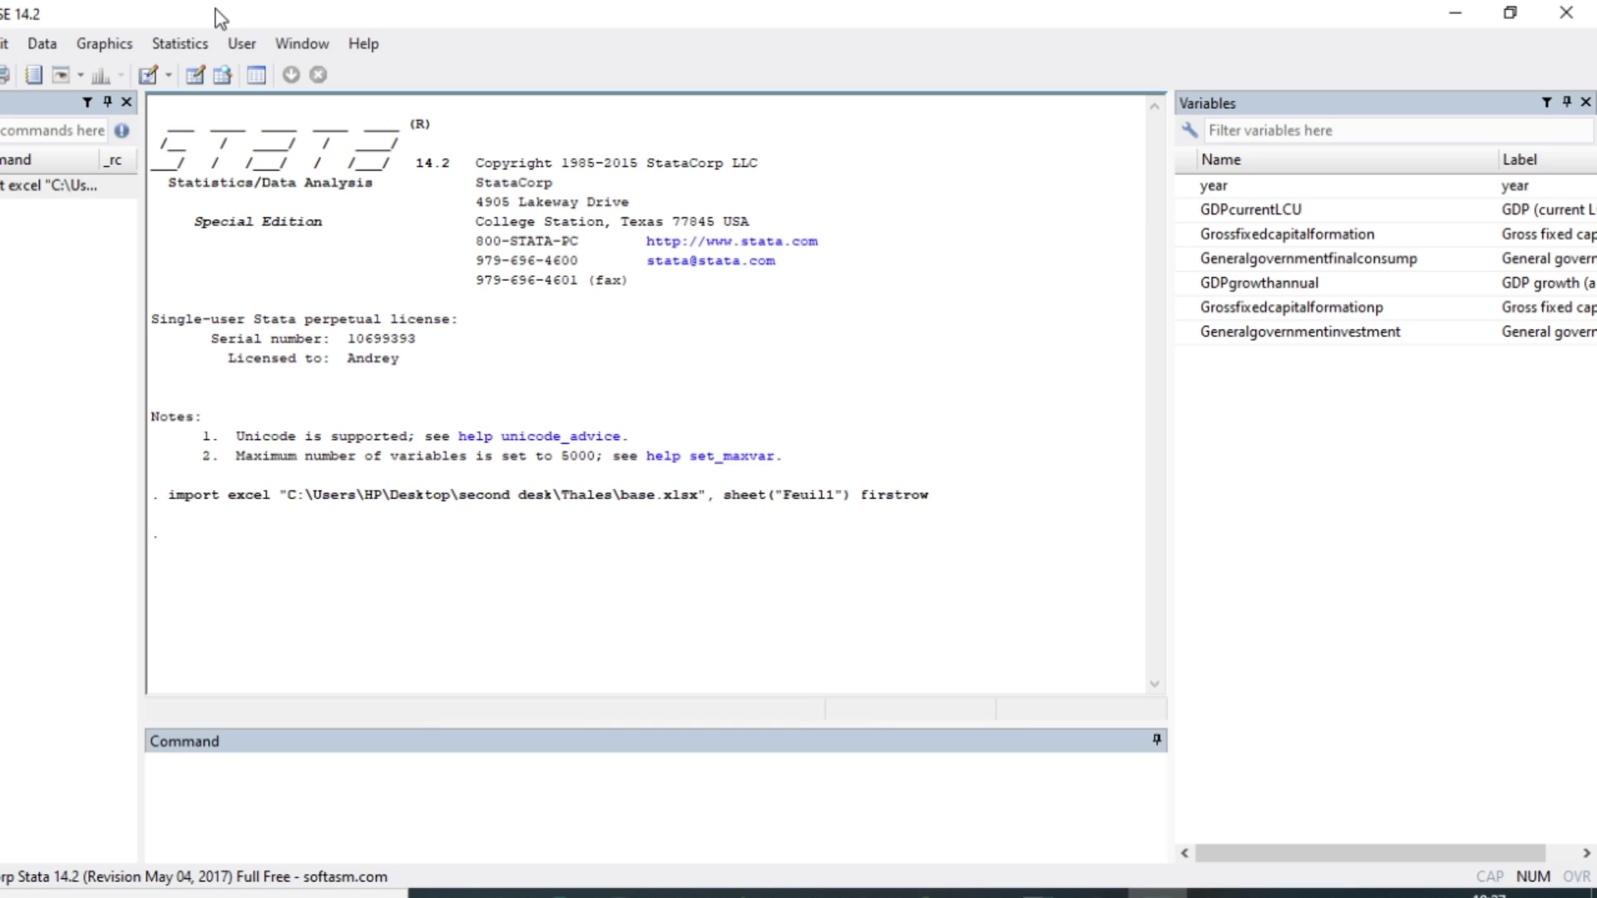
pyautogui.click(180, 44)
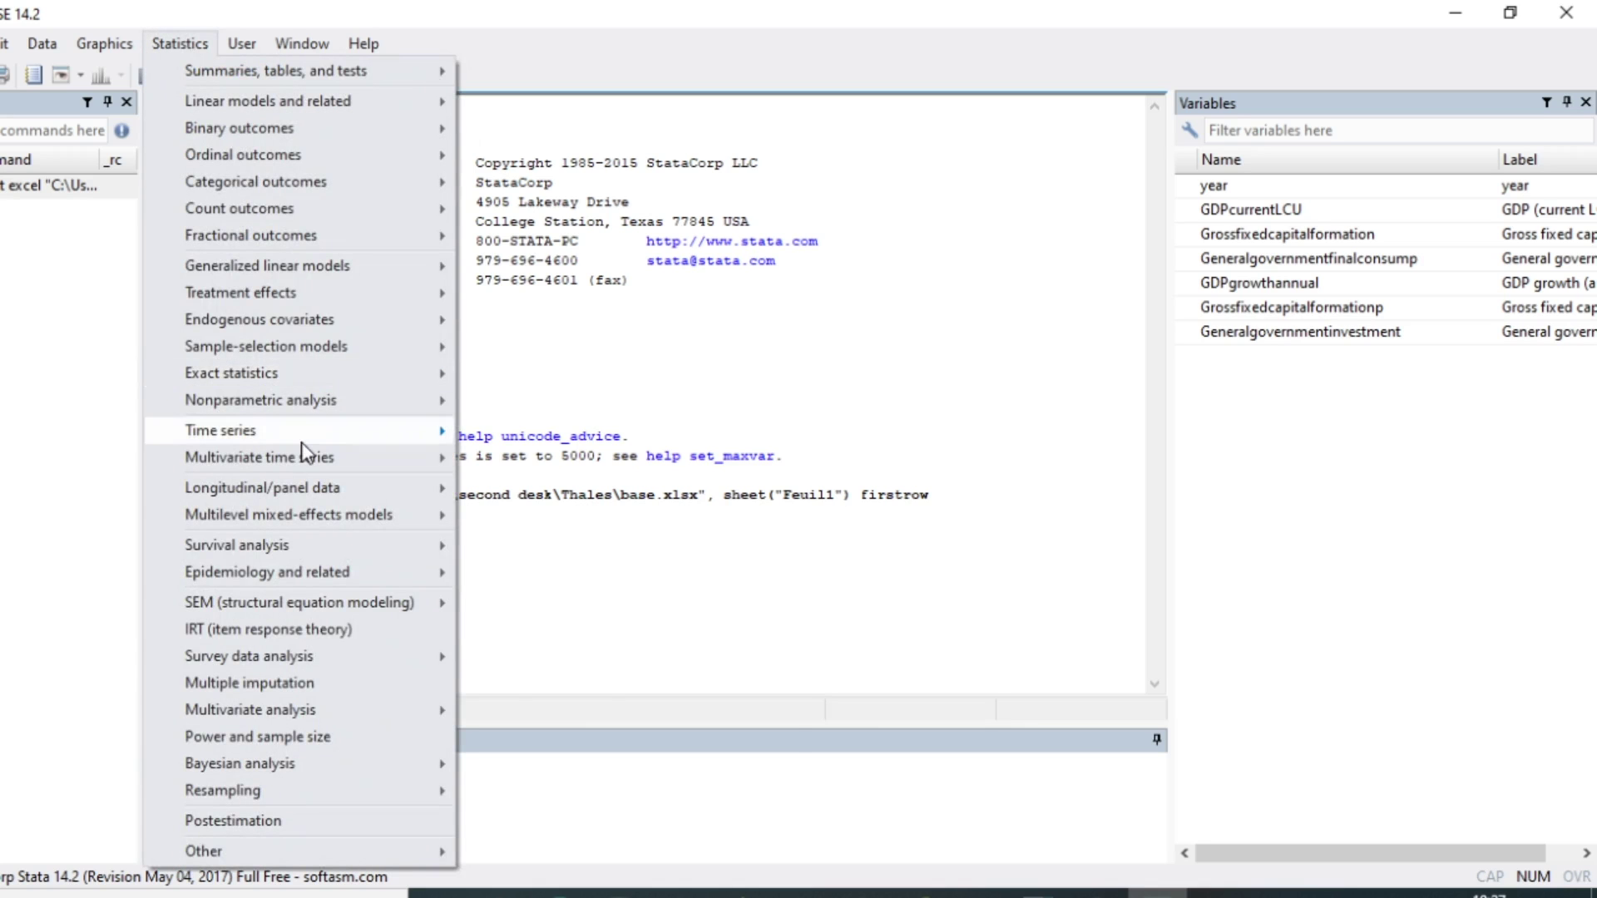
pyautogui.moveTo(302, 441)
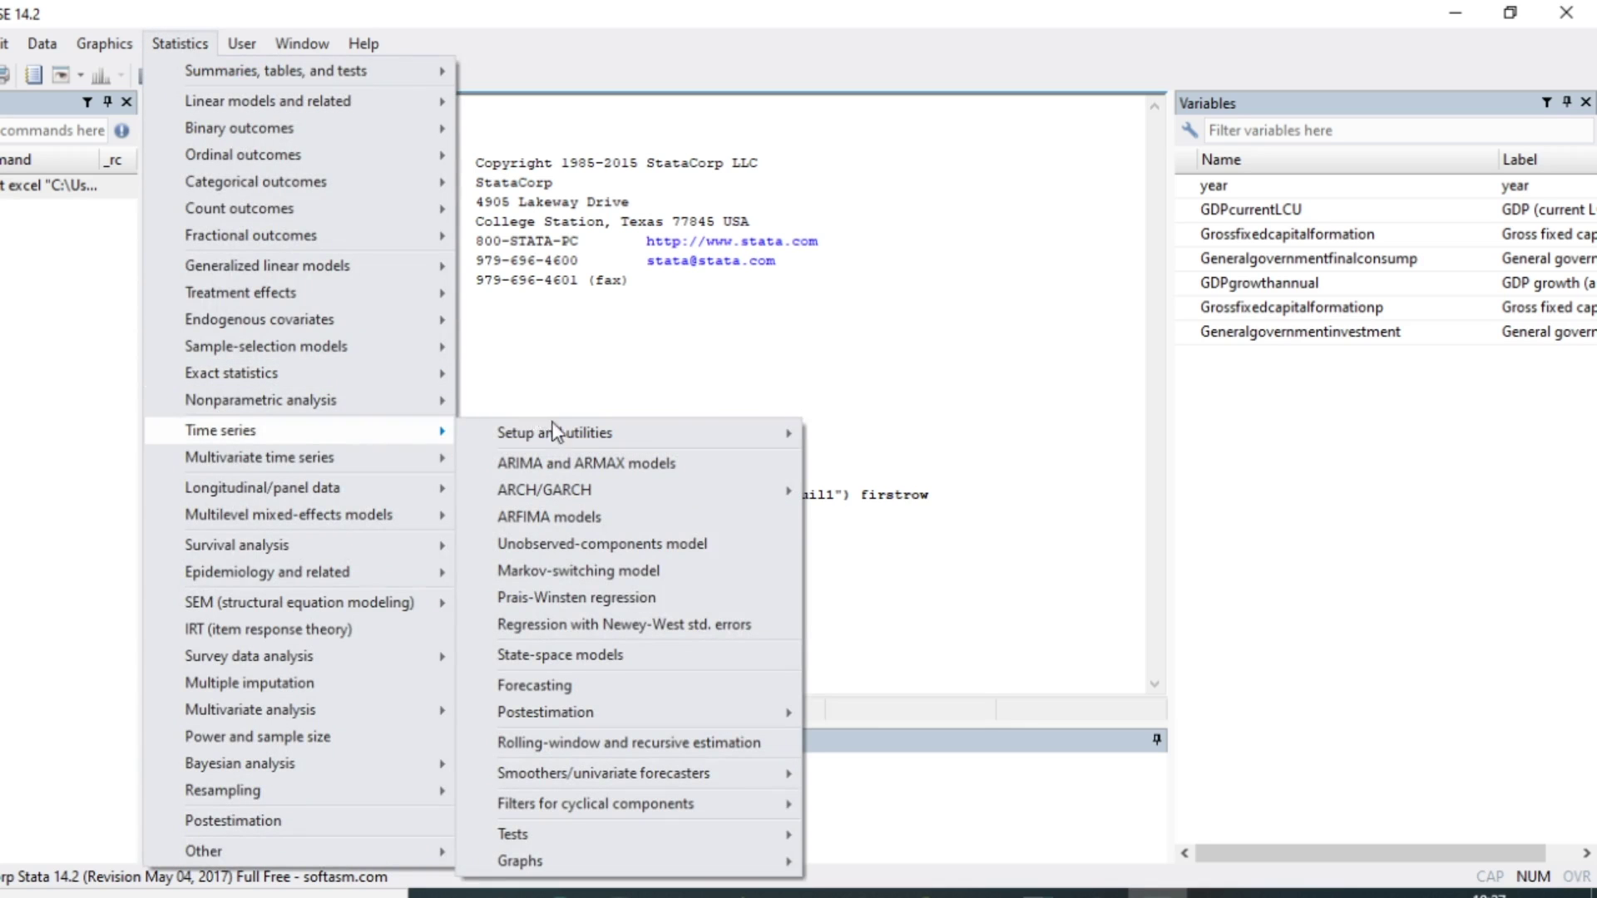
pyautogui.moveTo(621, 433)
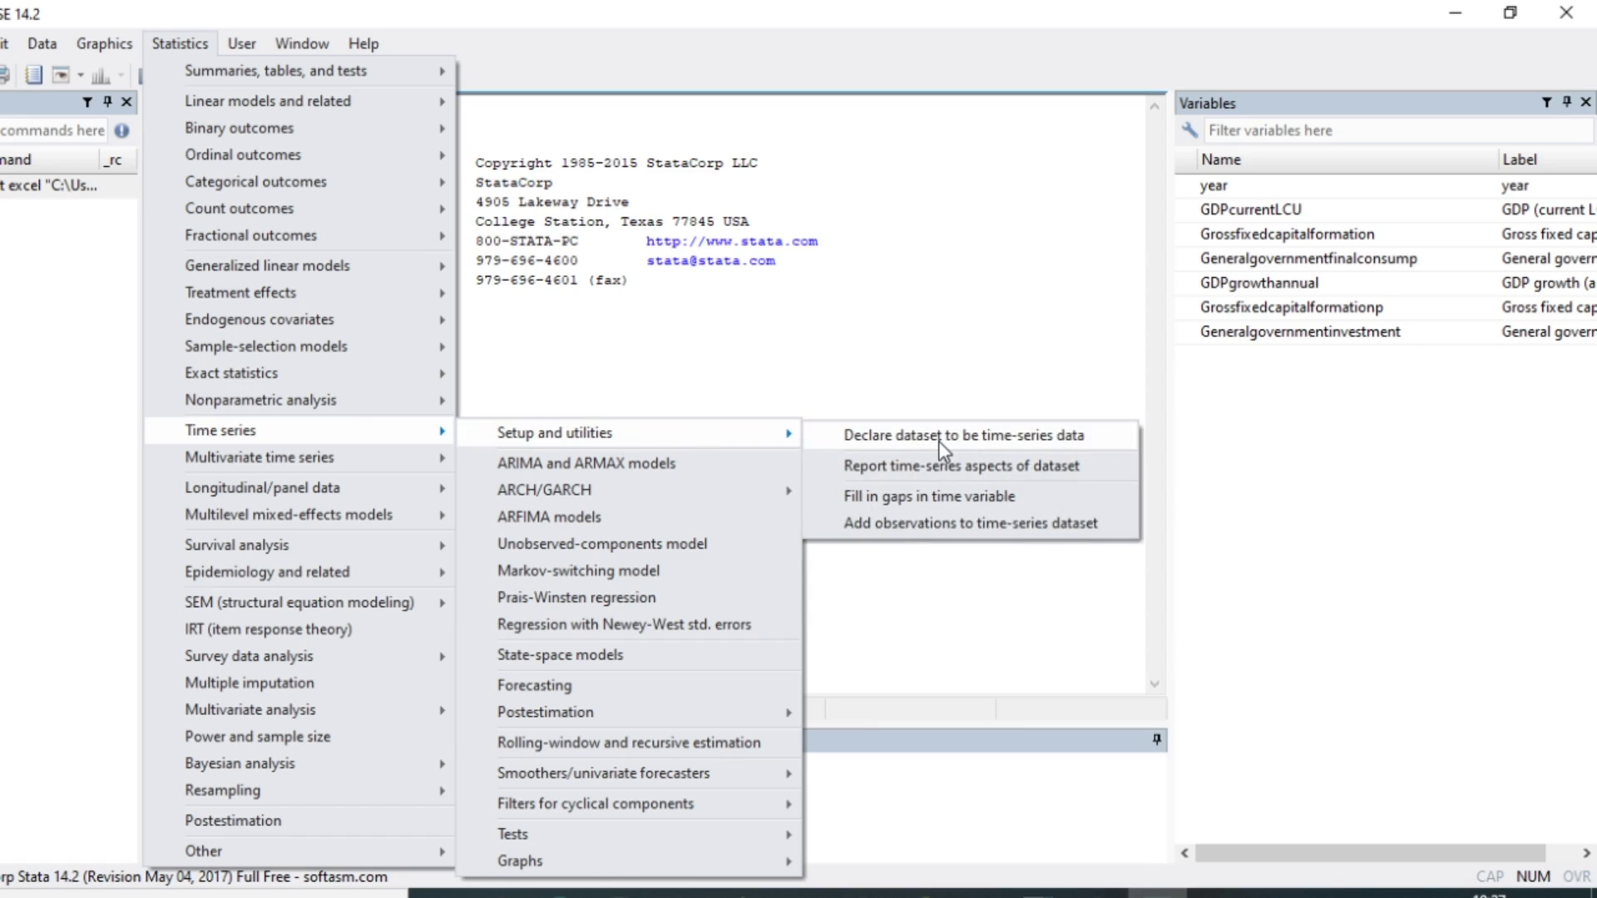
# - Declare the data as time series with year as the time variable (1982–2018, delta 1)
pyautogui.click(982, 440)
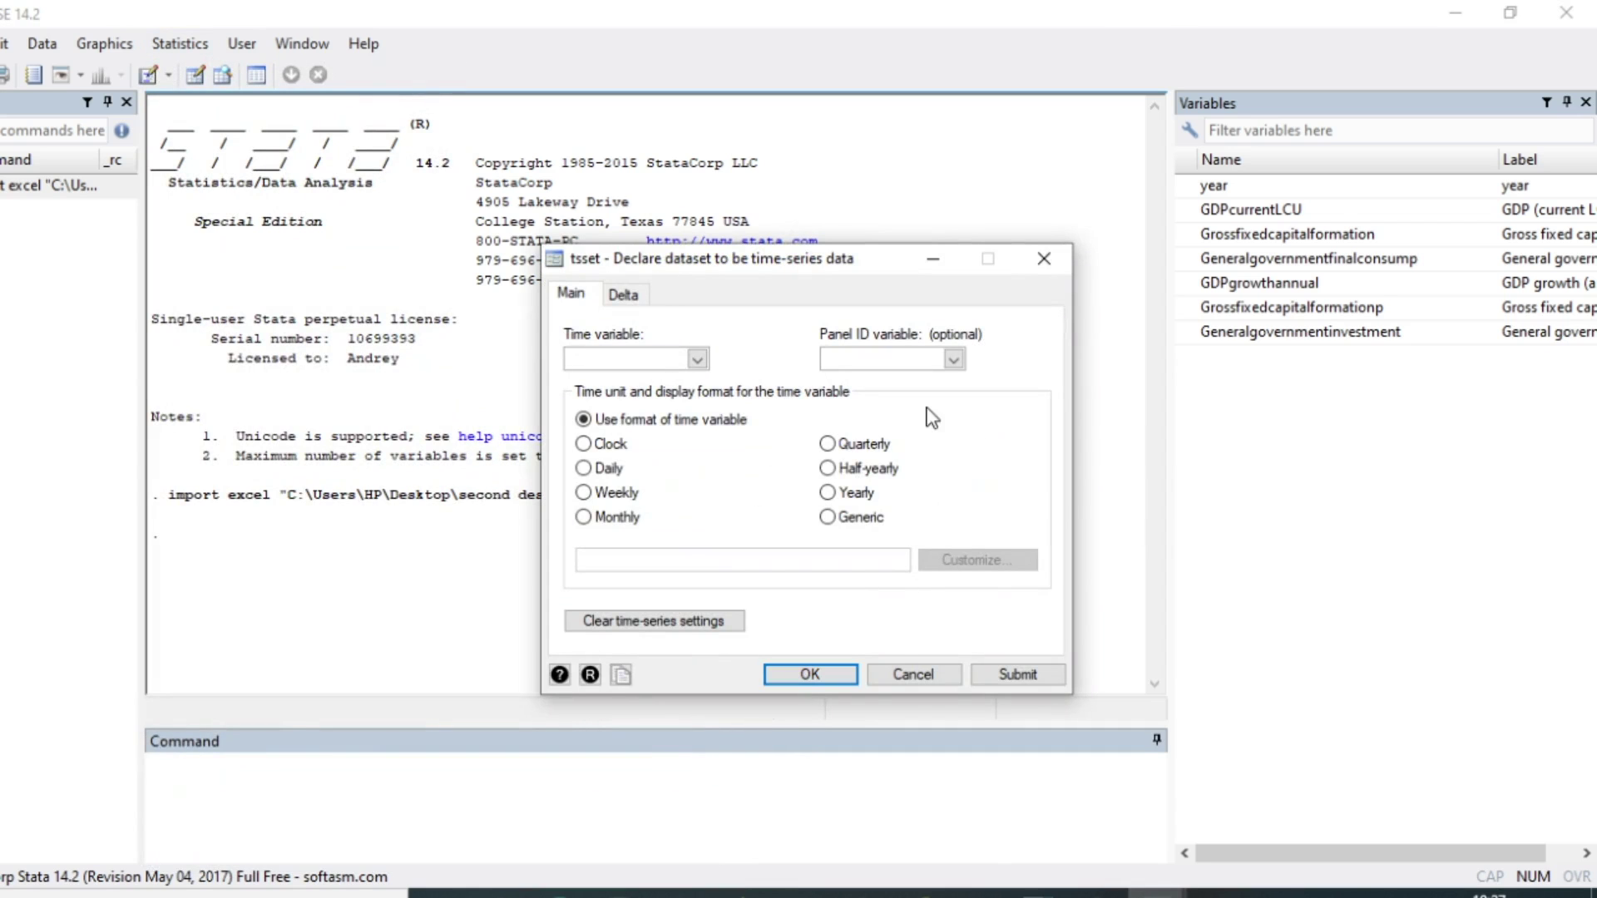
pyautogui.click(698, 359)
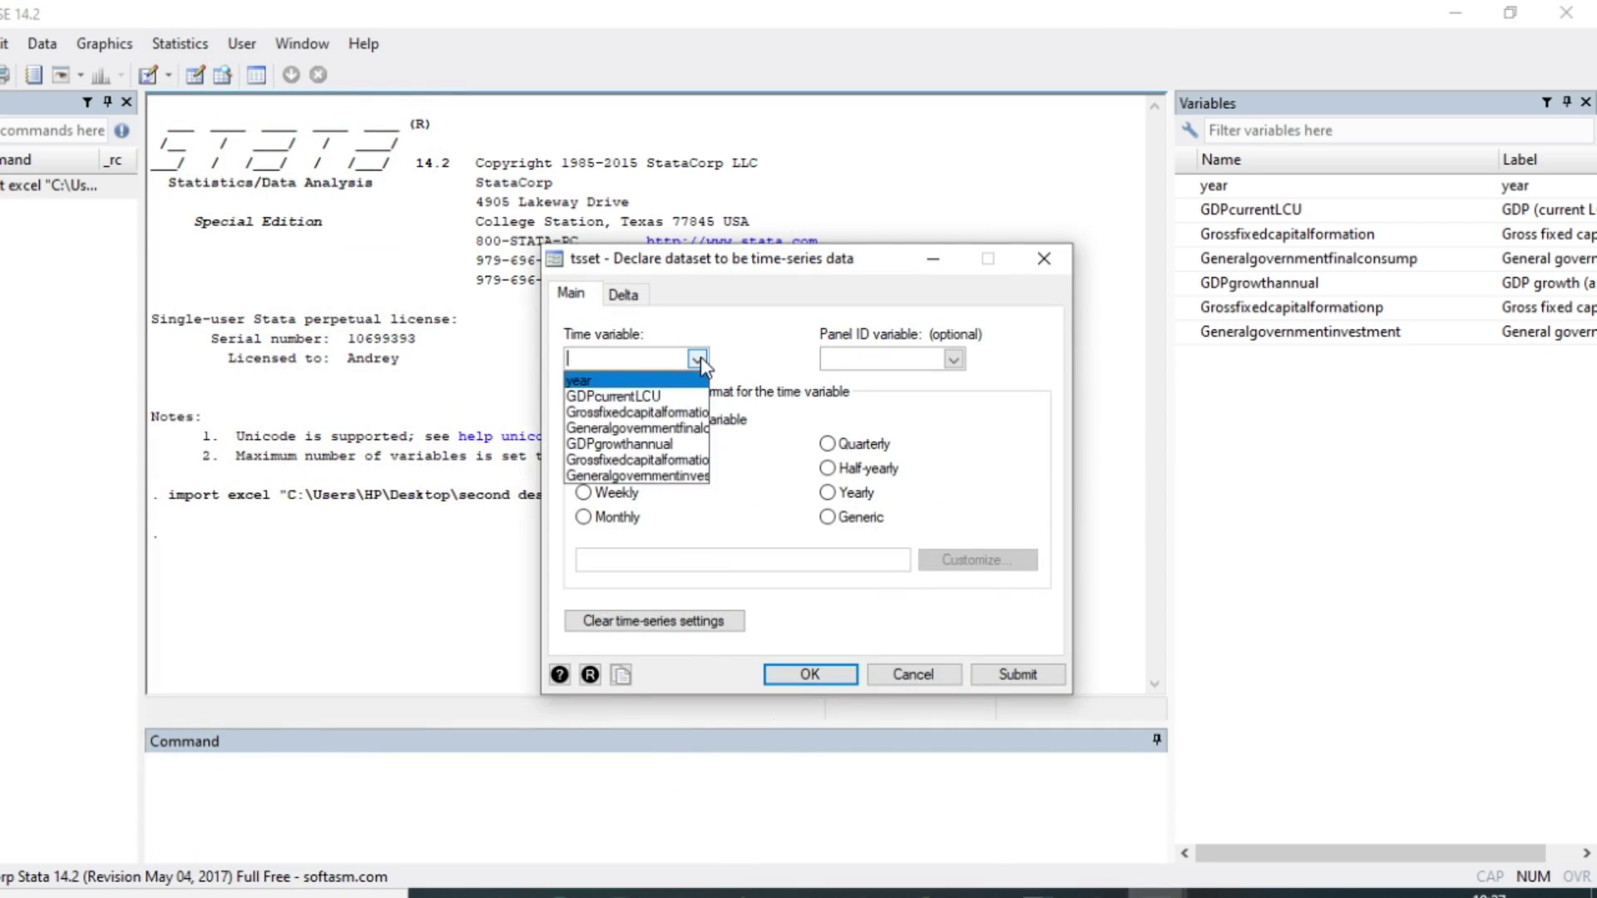
pyautogui.click(624, 382)
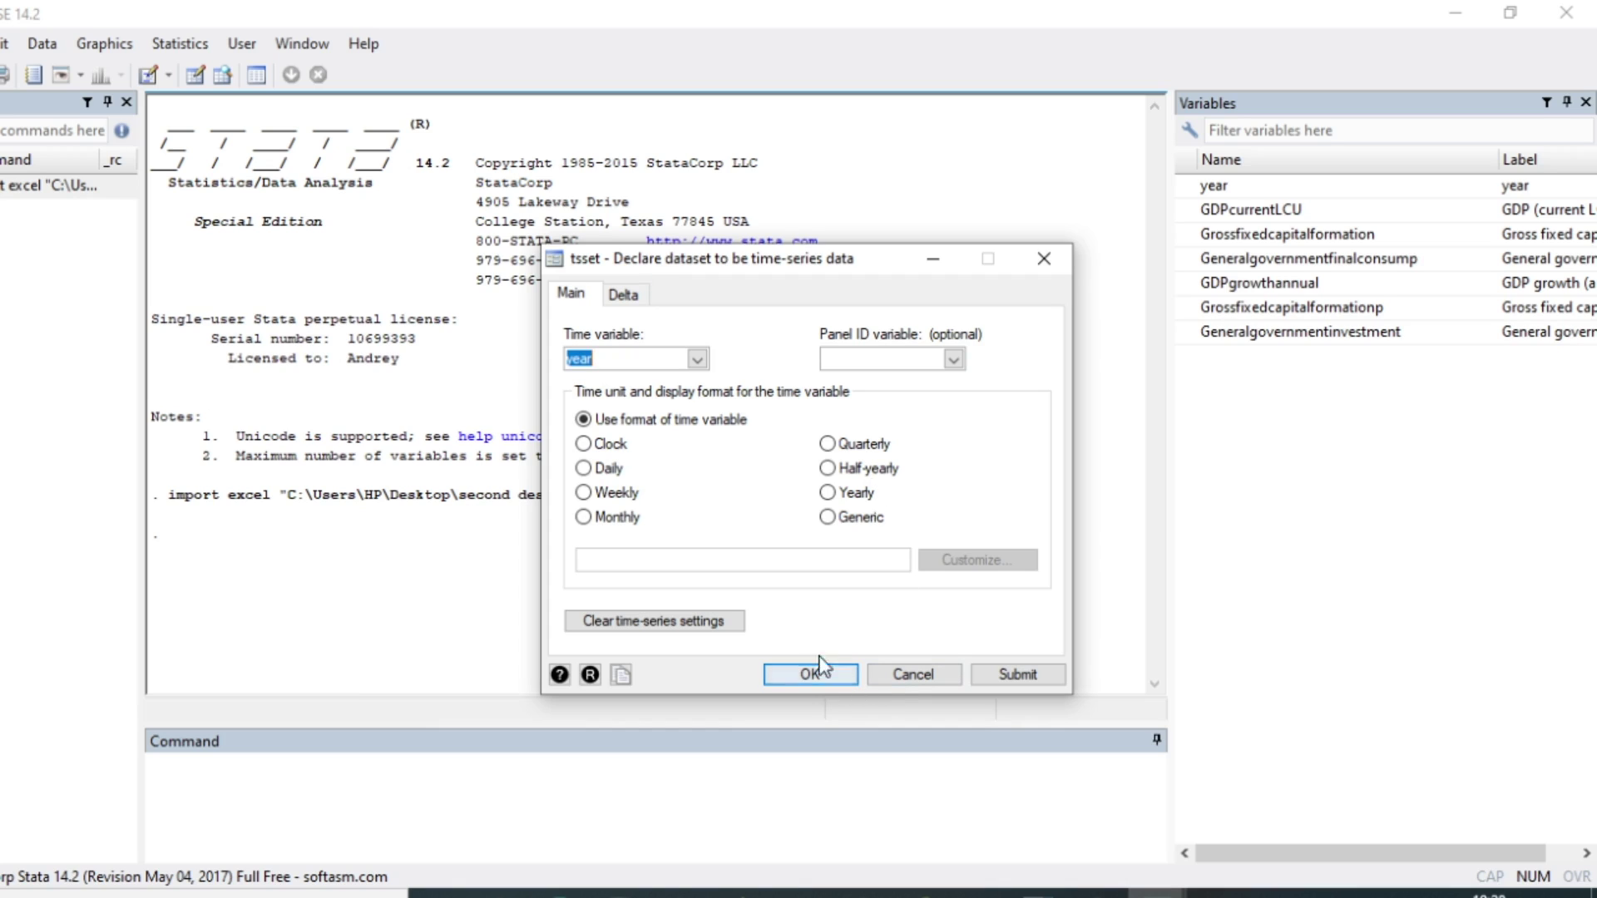
pyautogui.click(698, 360)
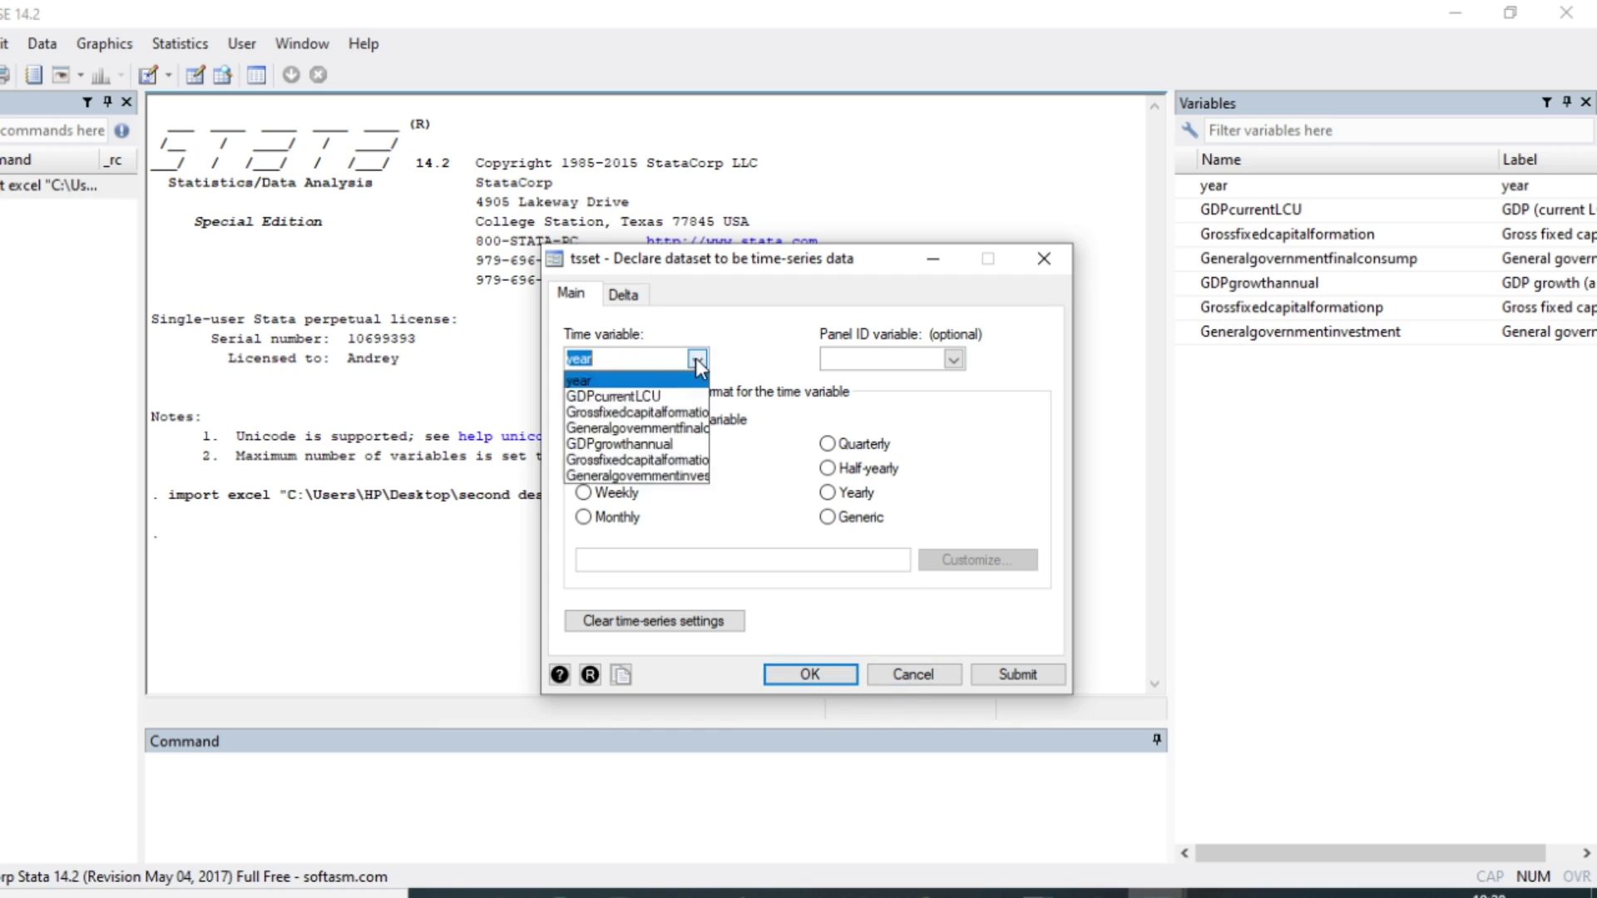
pyautogui.click(595, 378)
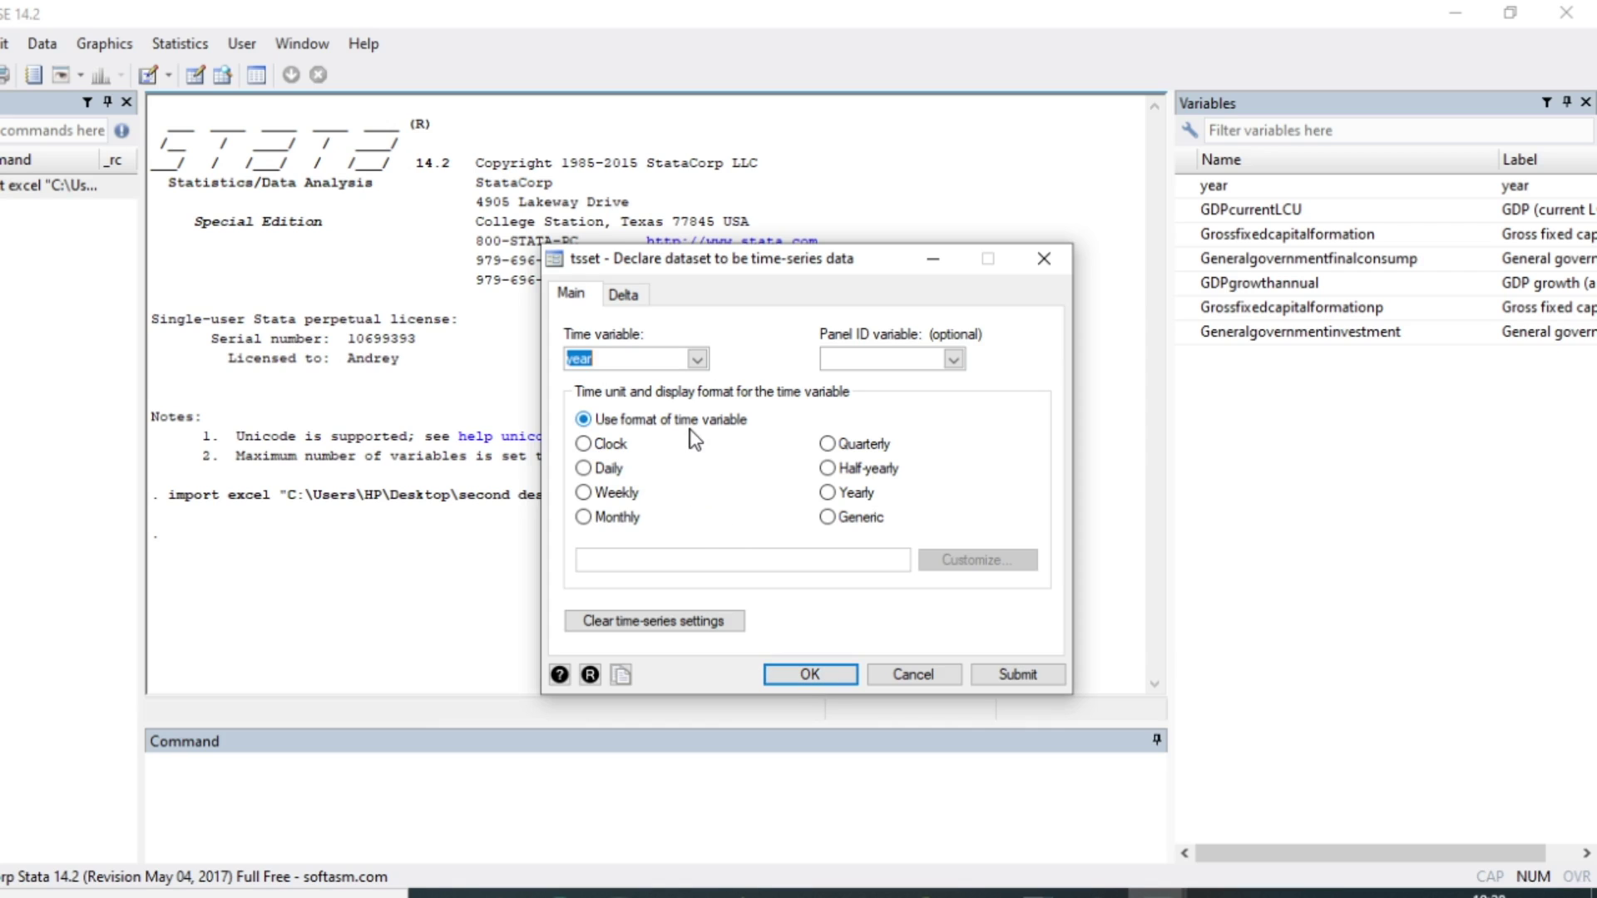
pyautogui.click(811, 674)
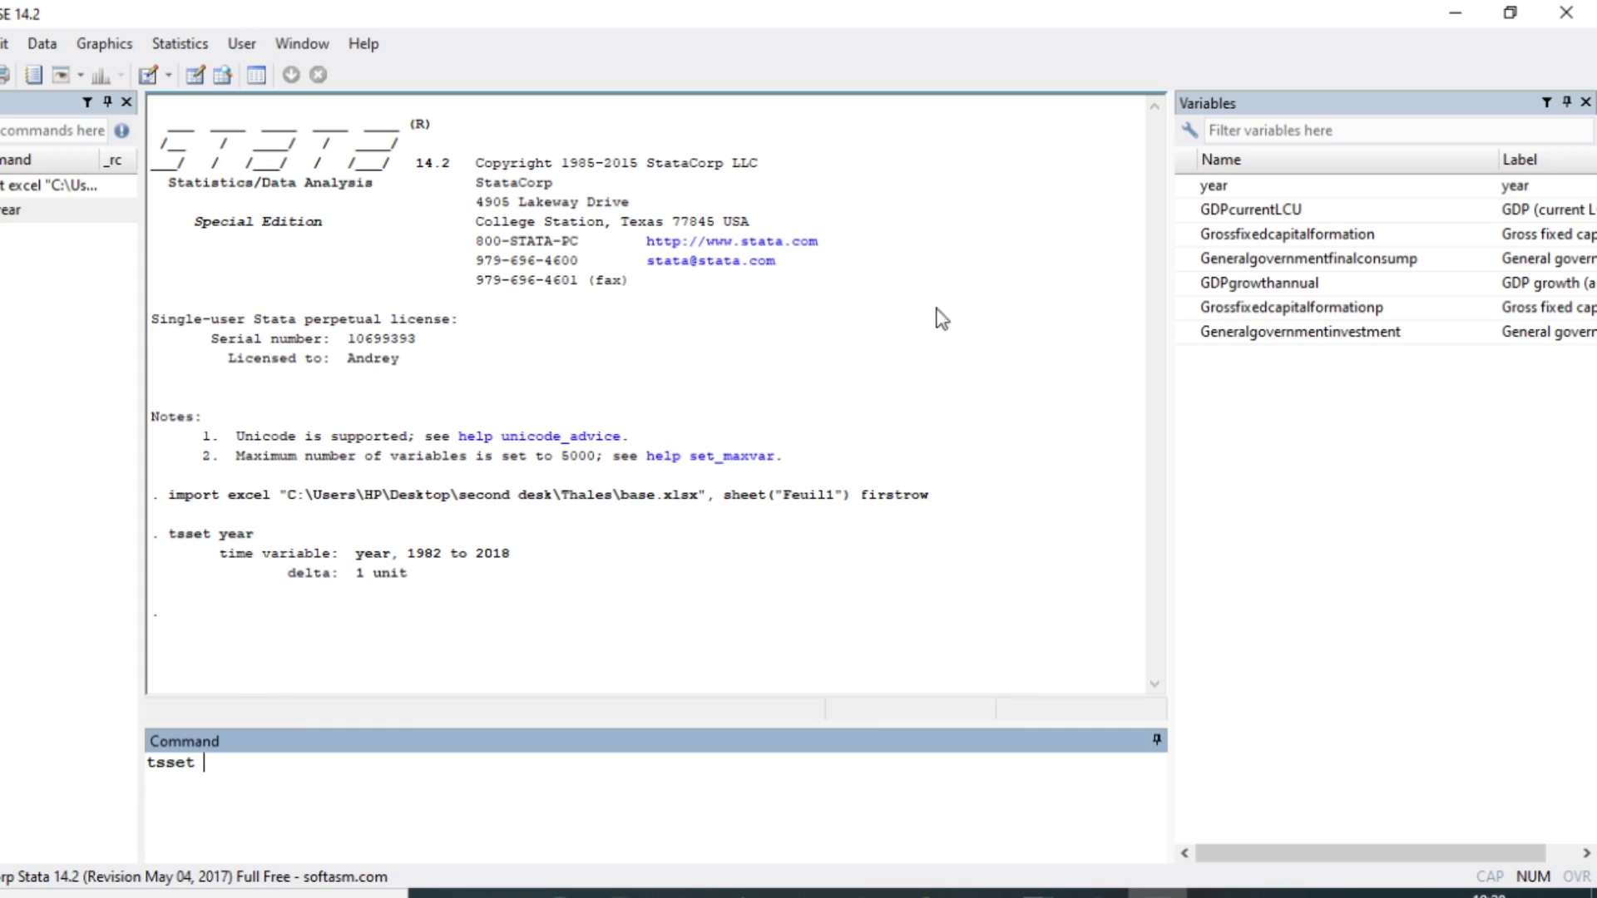
# - Run the tsset year command, confirming the yearly series spans 1982 to 2018 with delta 1
pyautogui.moveTo(1263, 215)
pyautogui.click(1275, 187)
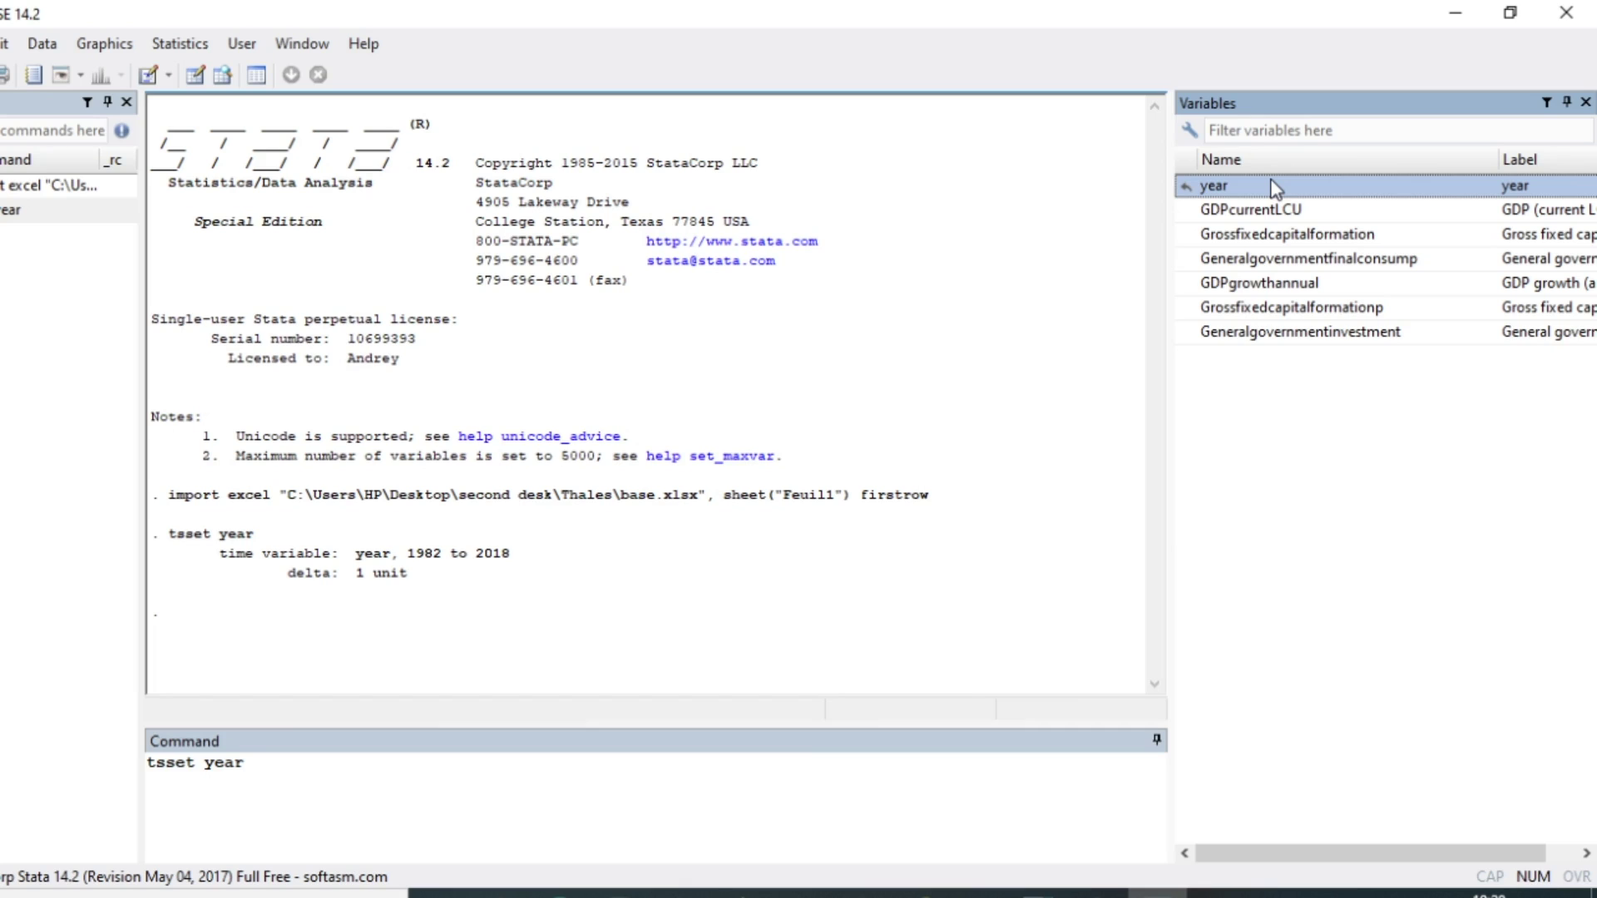
pyautogui.press('Return')
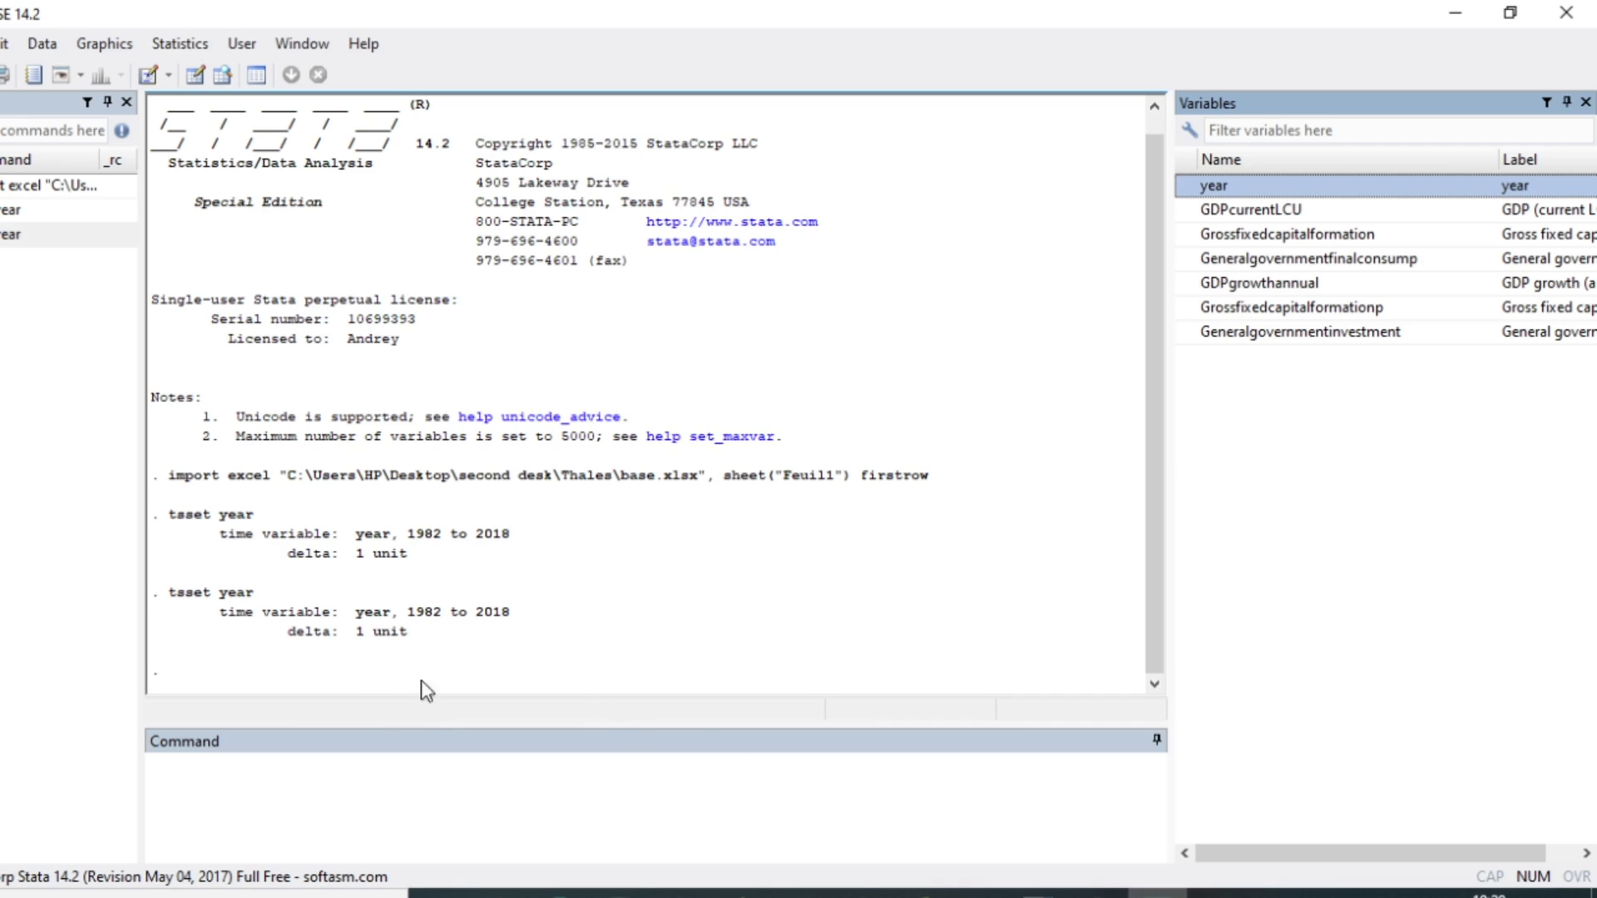
pyautogui.click(183, 45)
pyautogui.moveTo(332, 466)
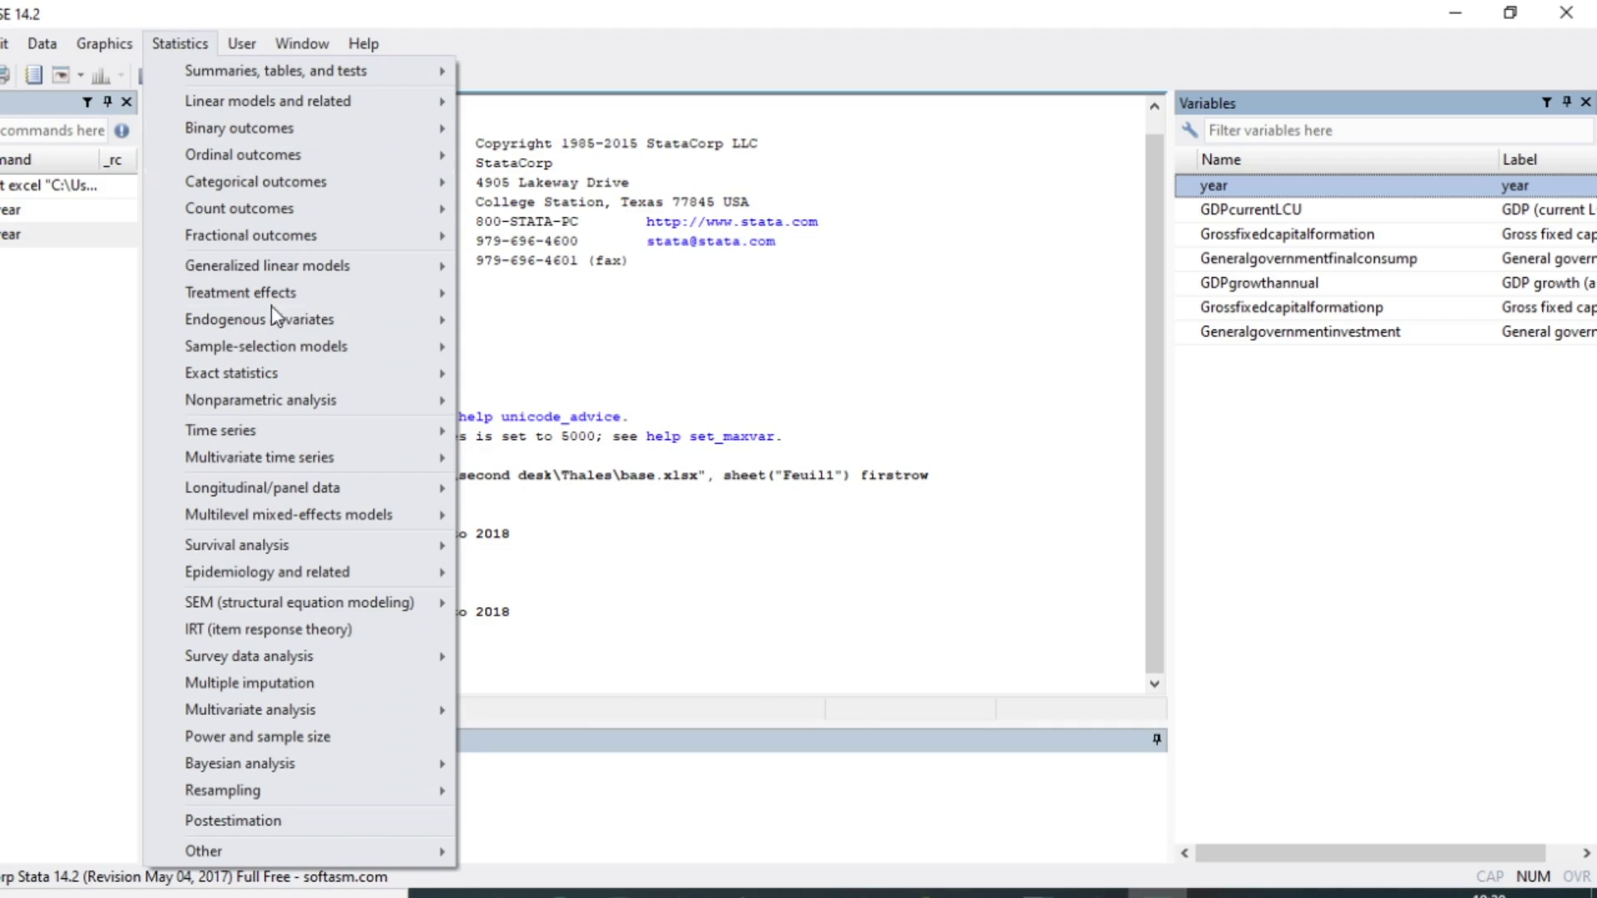
# - Set up a lag 1–2 VAR of GDPcurrentLCU, Grossfixedcapitalformation, Generalgovernmentfinalconsump and Generalgovernmentinvestment, with no exogenous variables
pyautogui.moveTo(318, 495)
pyautogui.moveTo(274, 463)
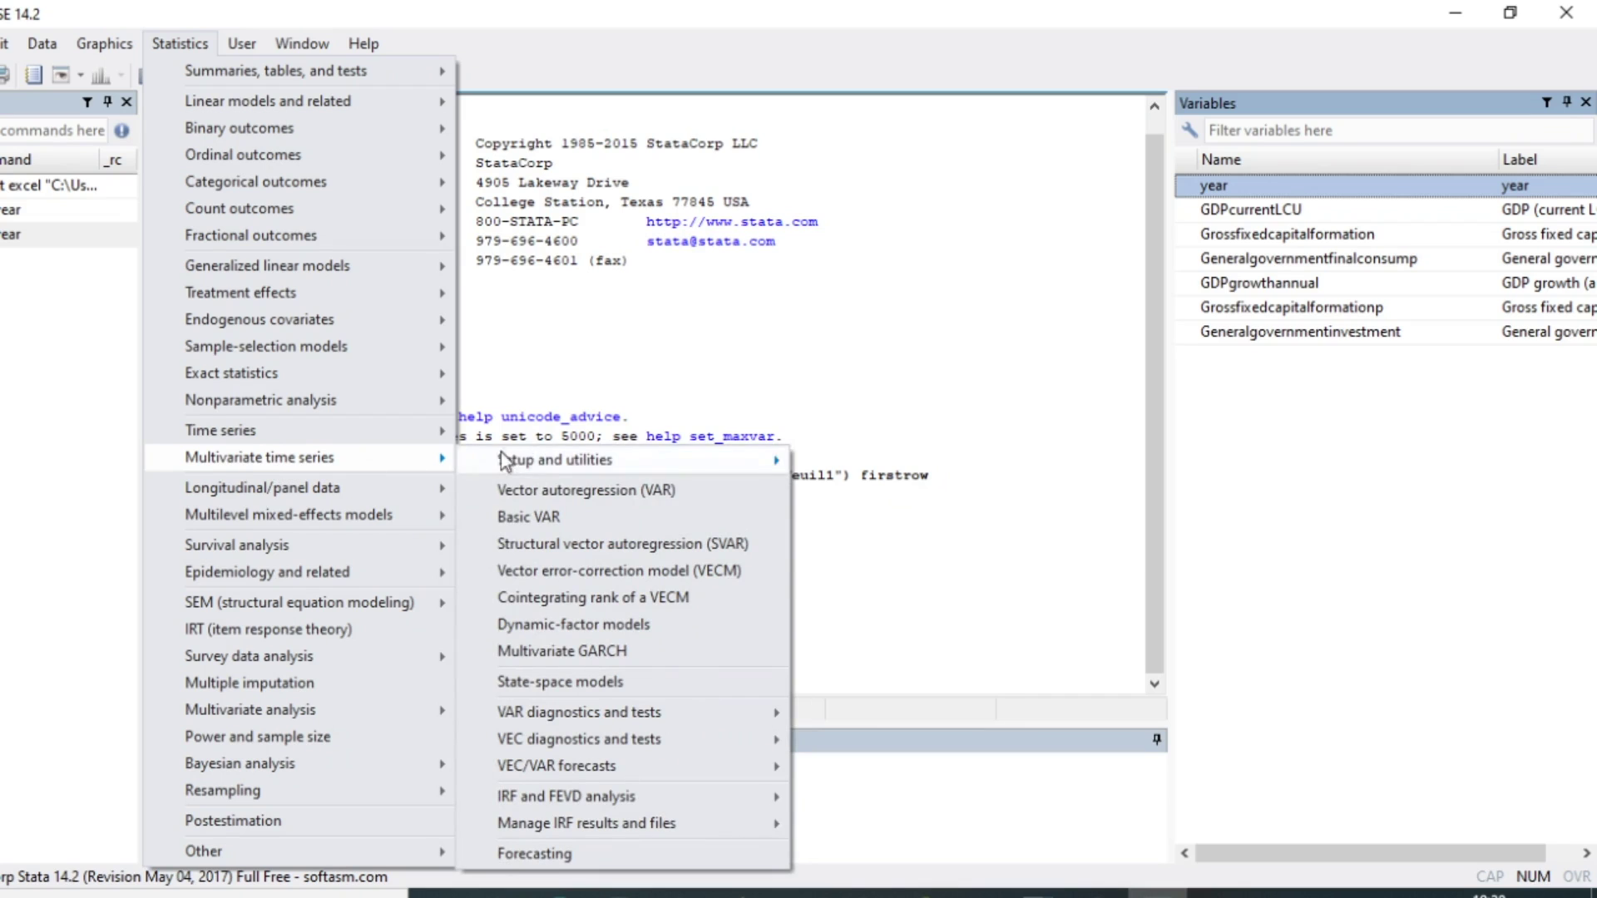
pyautogui.click(580, 492)
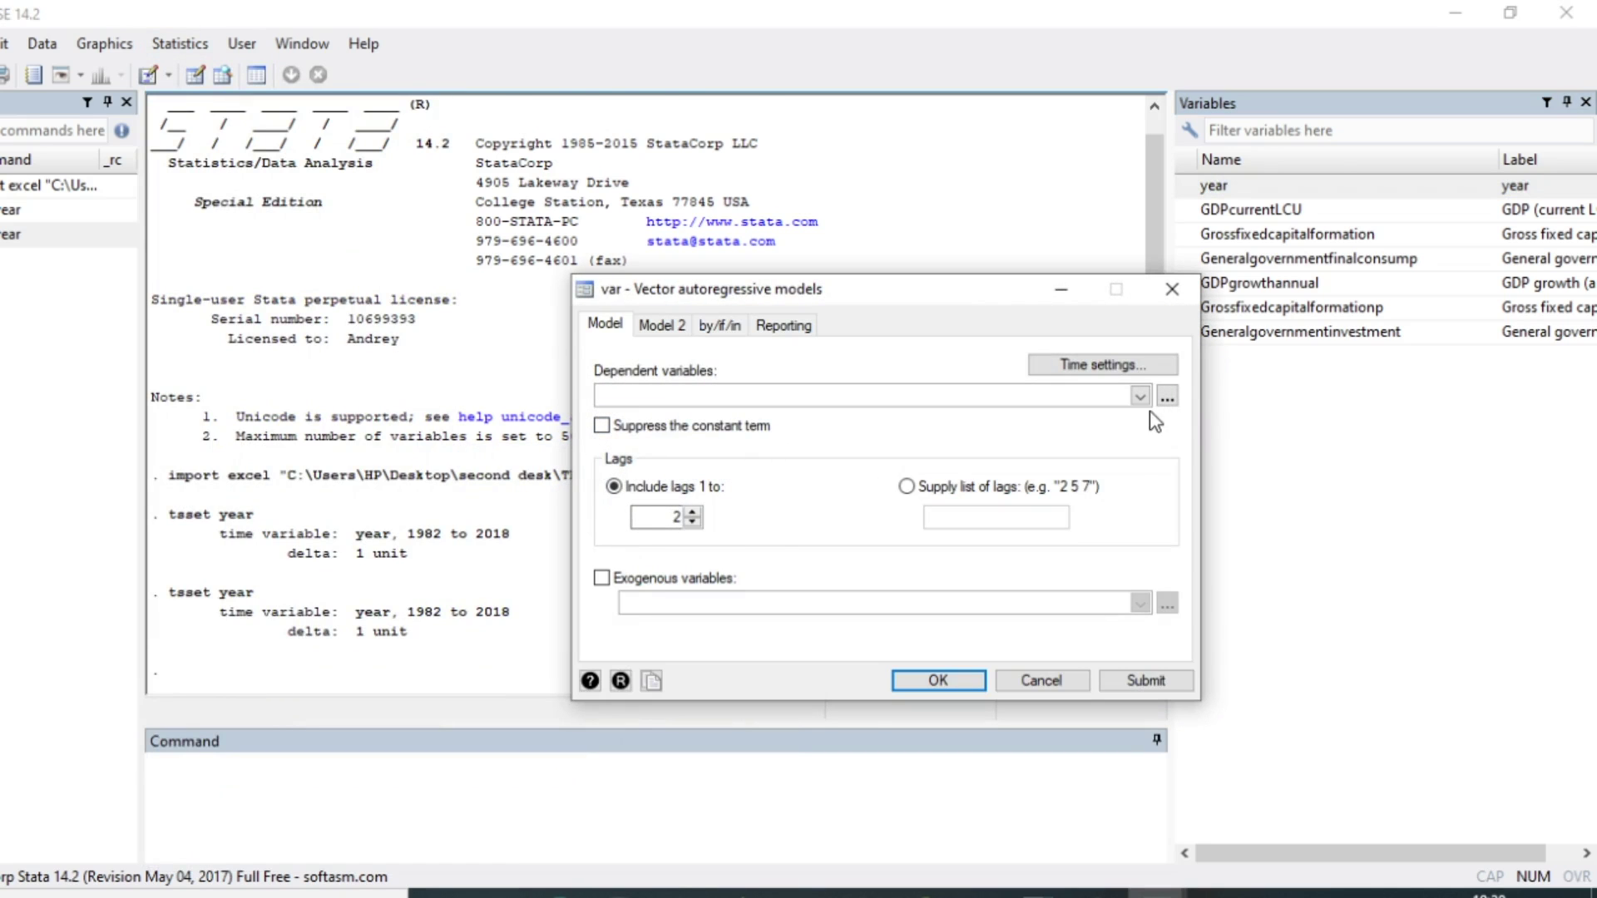
pyautogui.click(1141, 397)
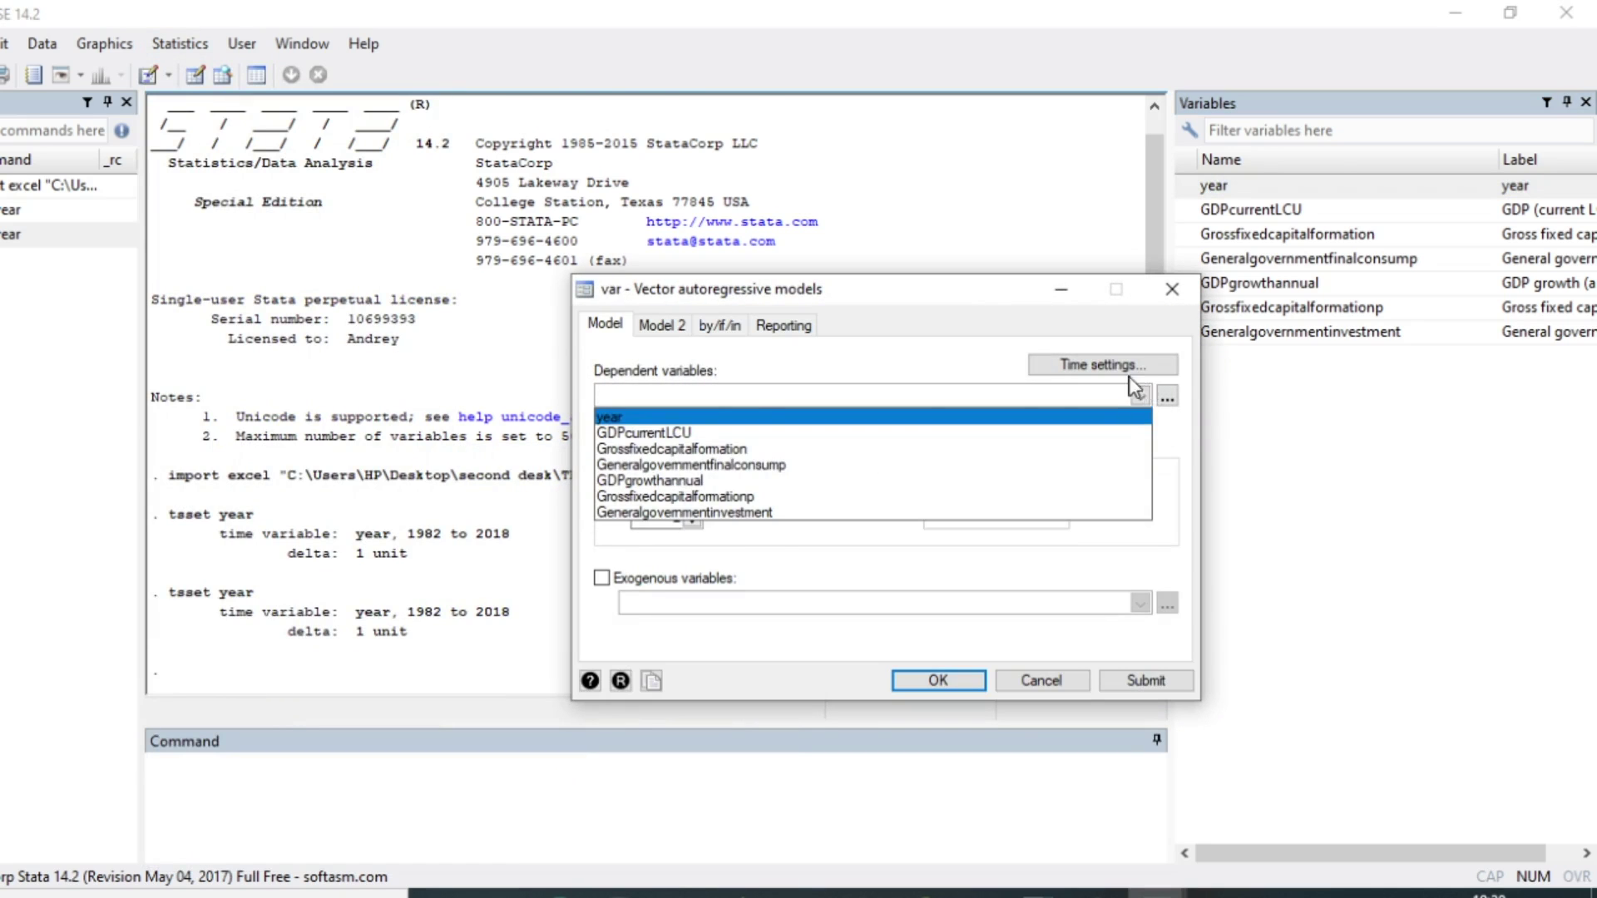
pyautogui.click(640, 432)
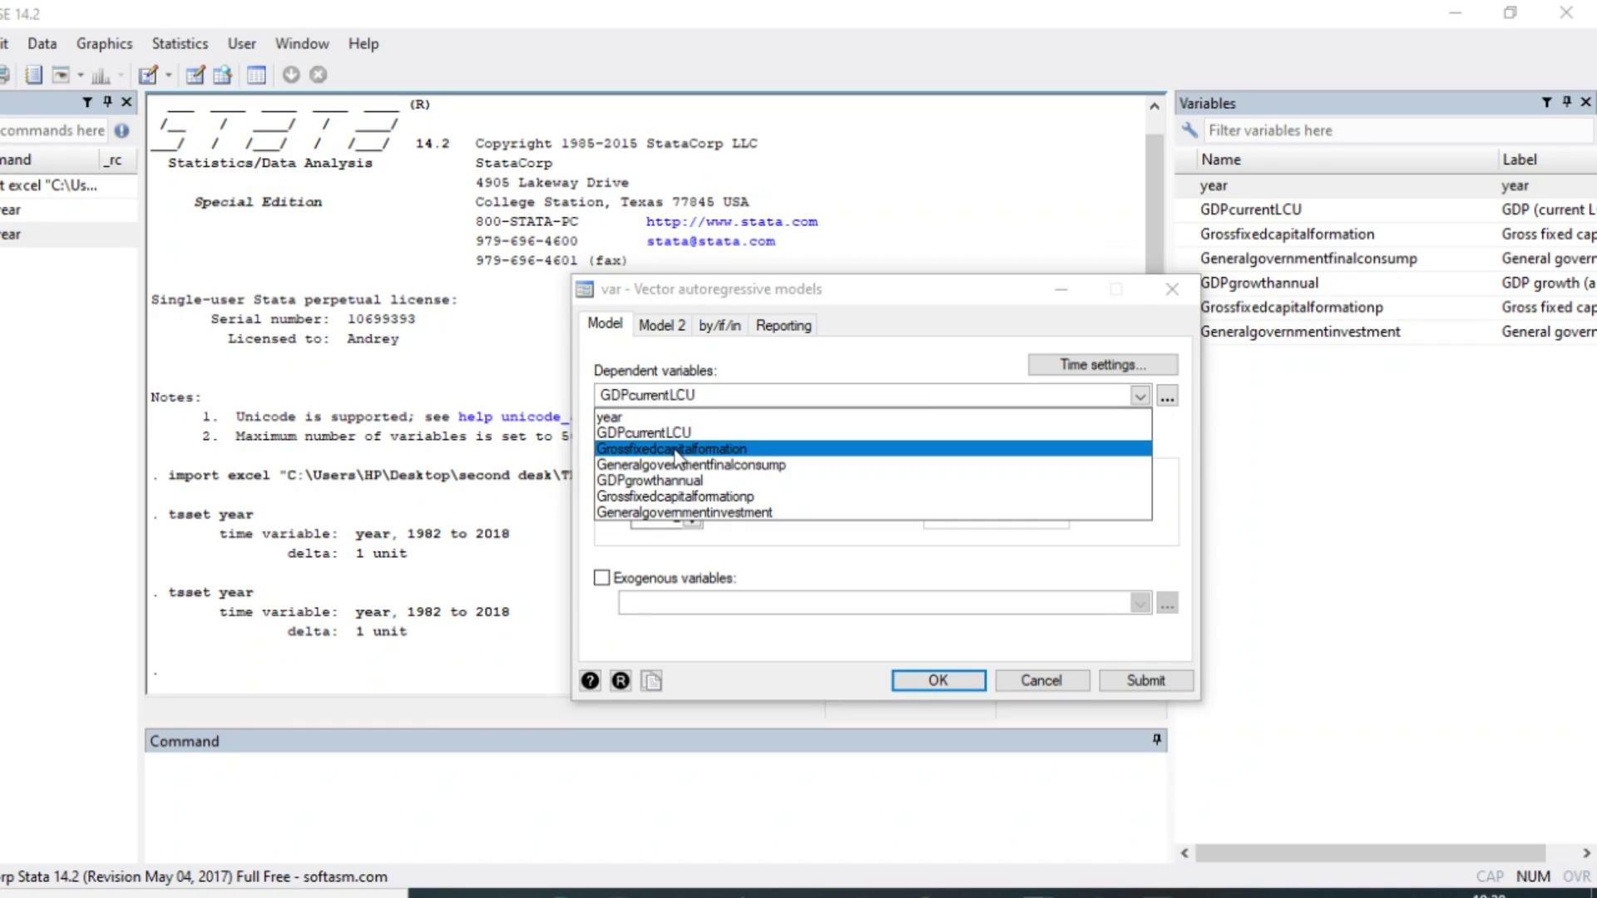
pyautogui.click(676, 452)
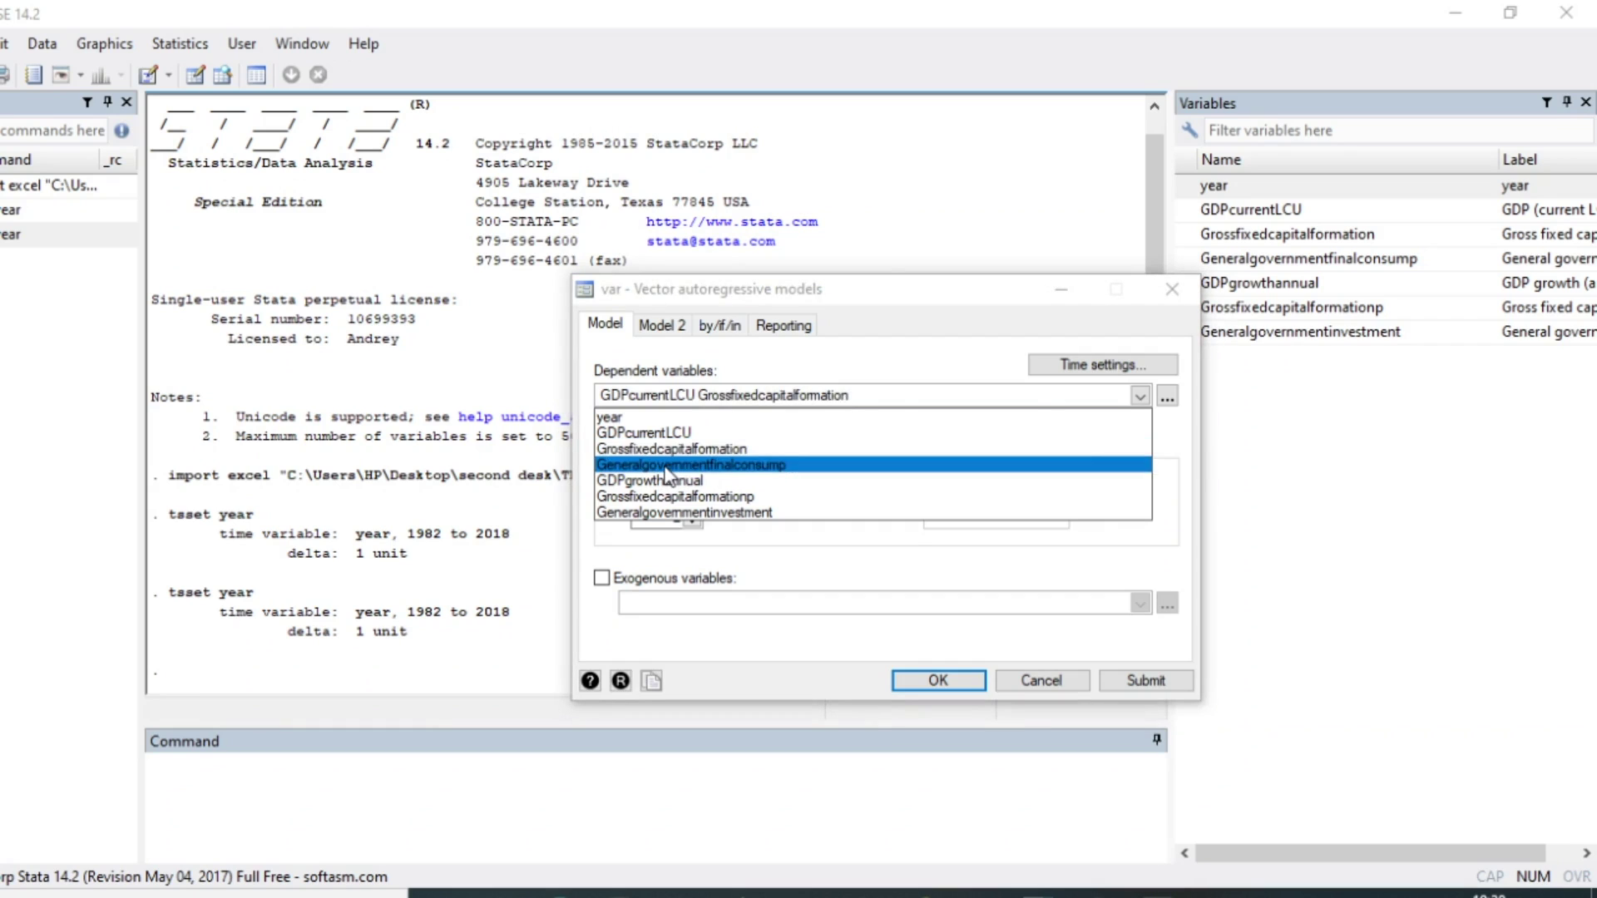
pyautogui.click(665, 470)
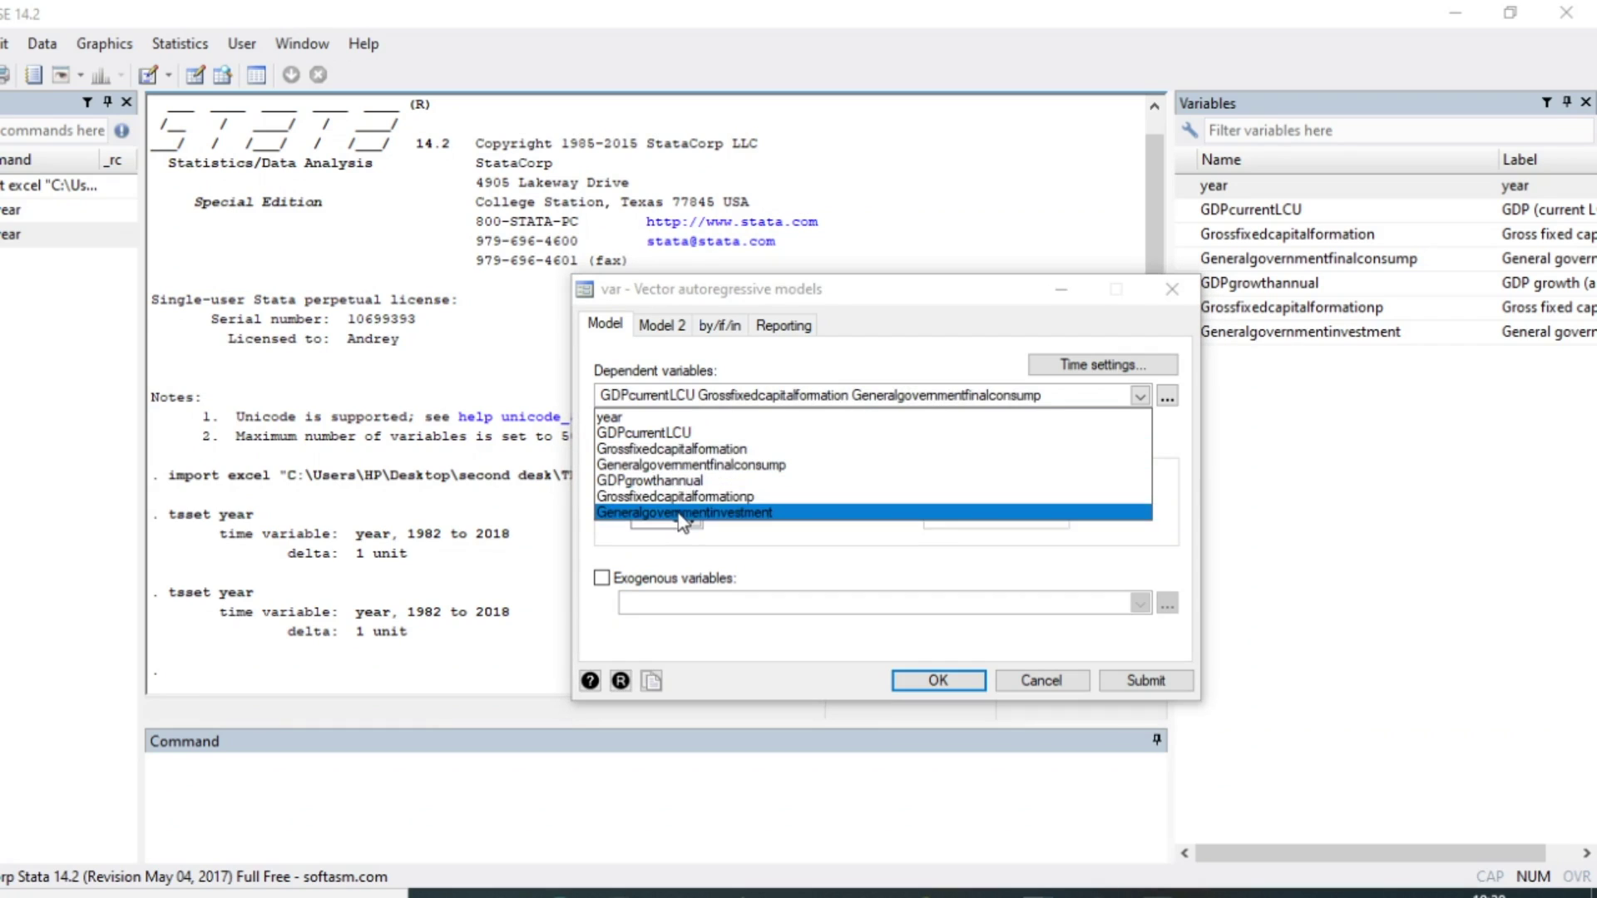
pyautogui.click(682, 513)
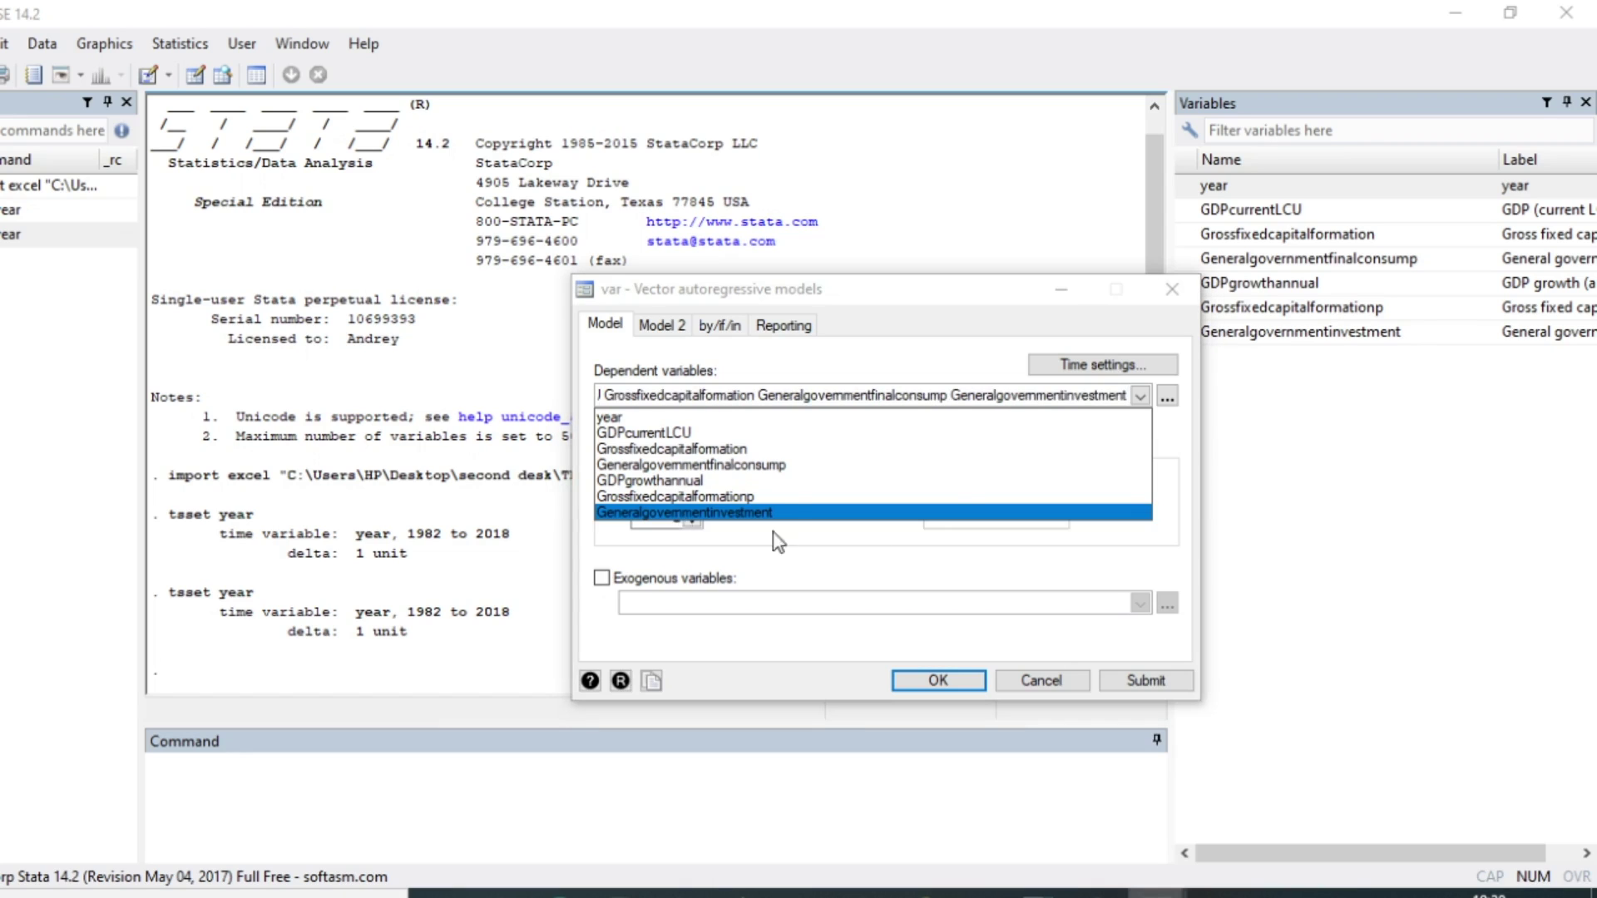
pyautogui.click(605, 583)
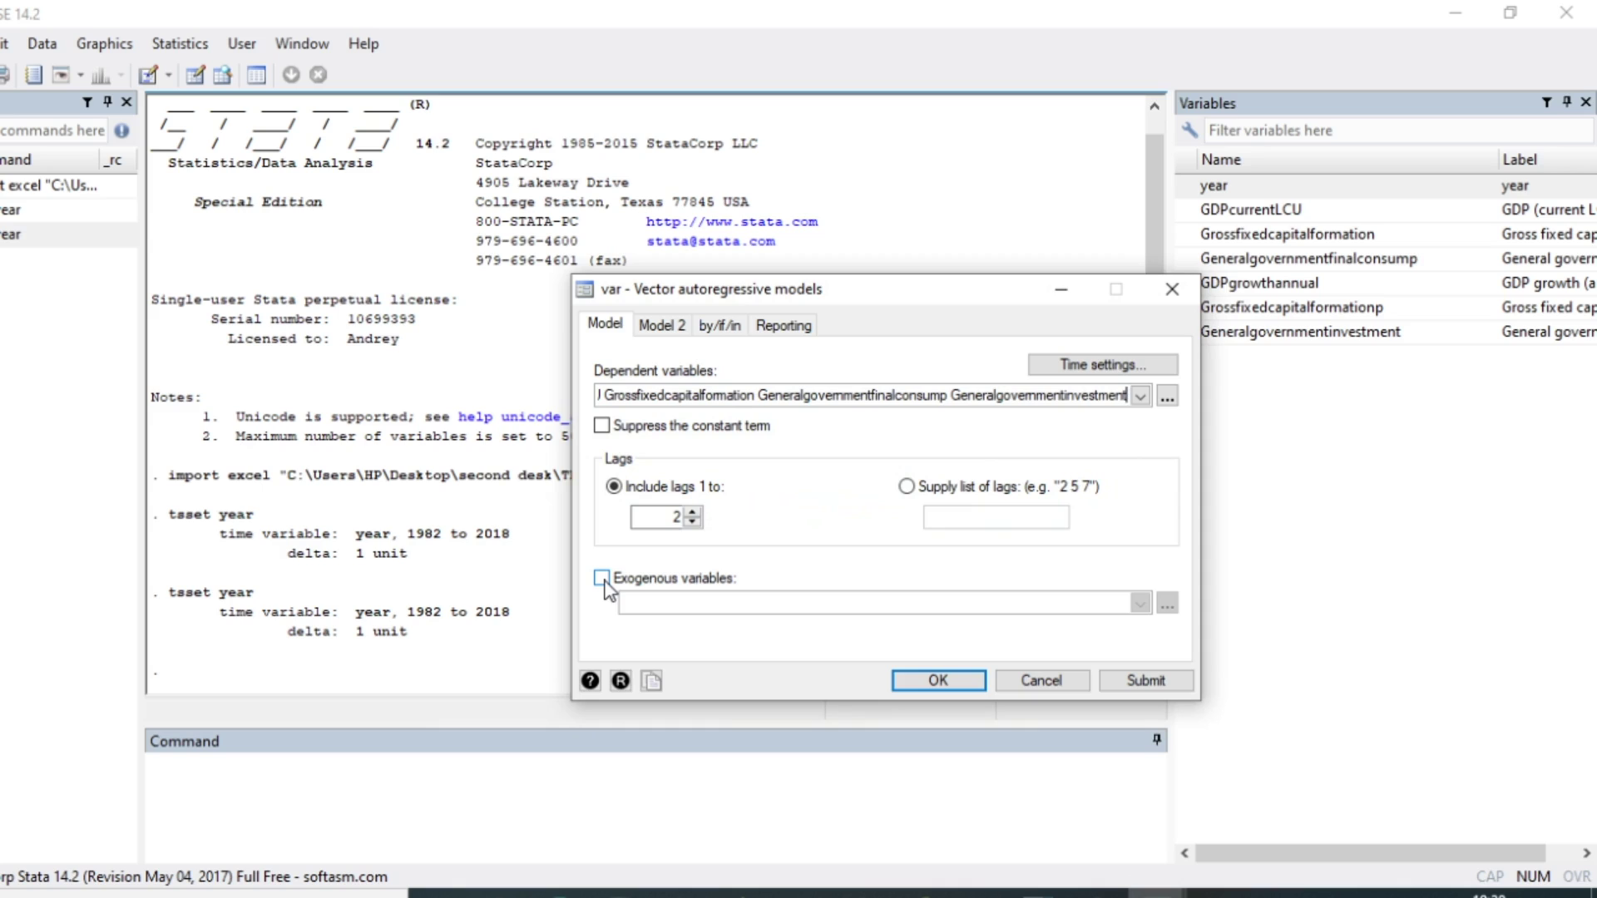
pyautogui.click(602, 580)
pyautogui.click(603, 580)
# - Run the VAR, continue past --more--, and review the header: 35 observations, 1984–2018, AIC 64.45312
pyautogui.click(940, 681)
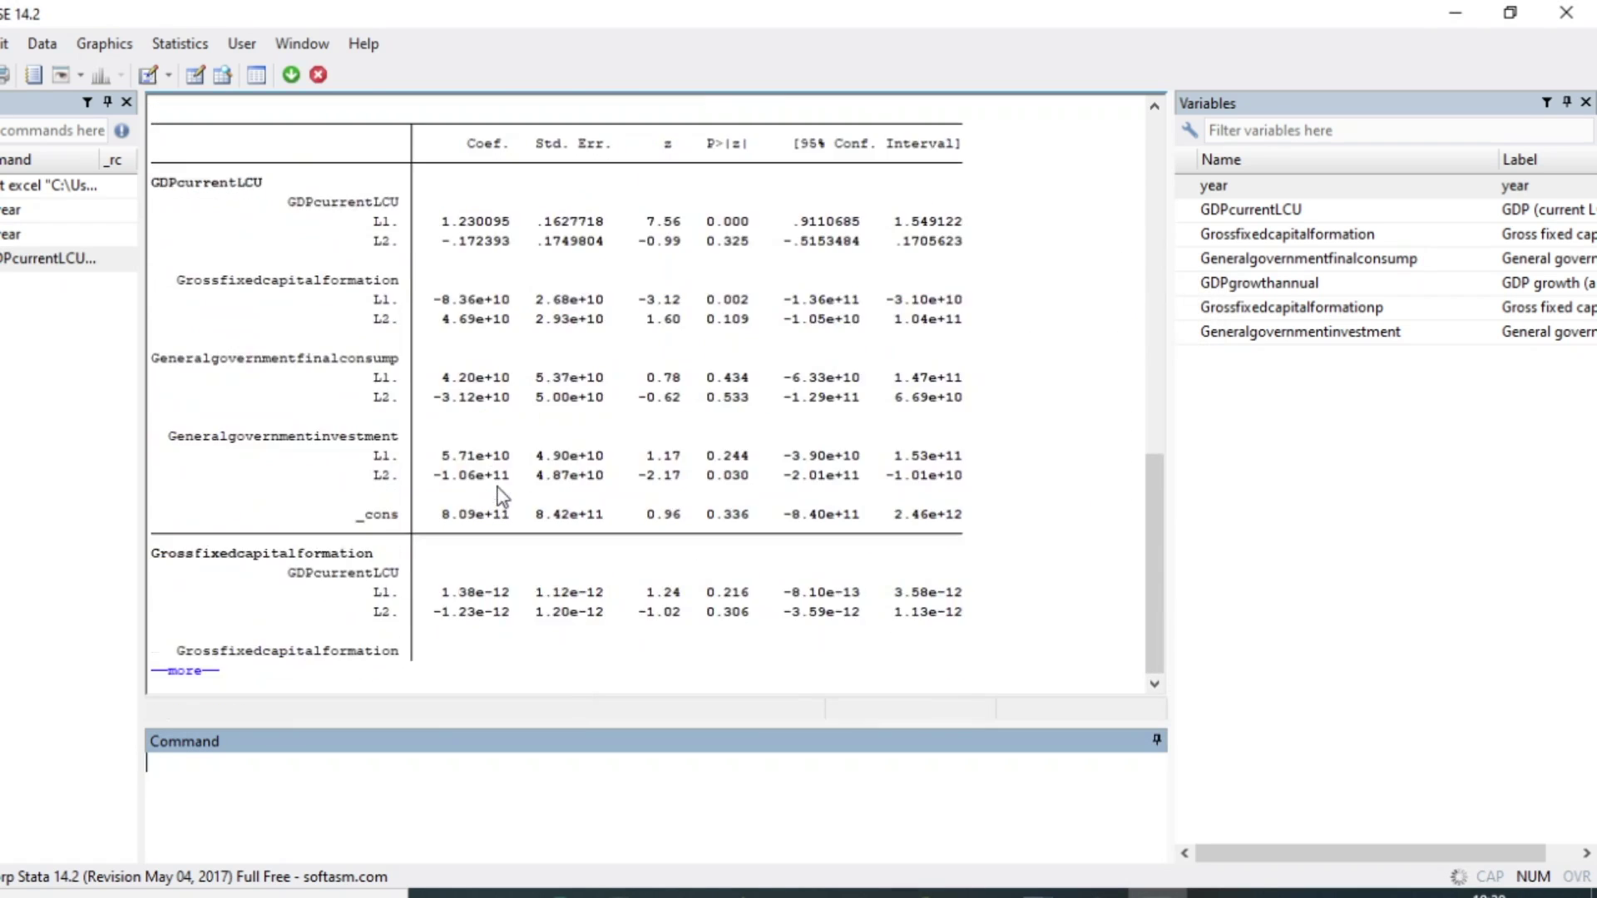
pyautogui.click(184, 670)
pyautogui.scroll(10, 589, 574)
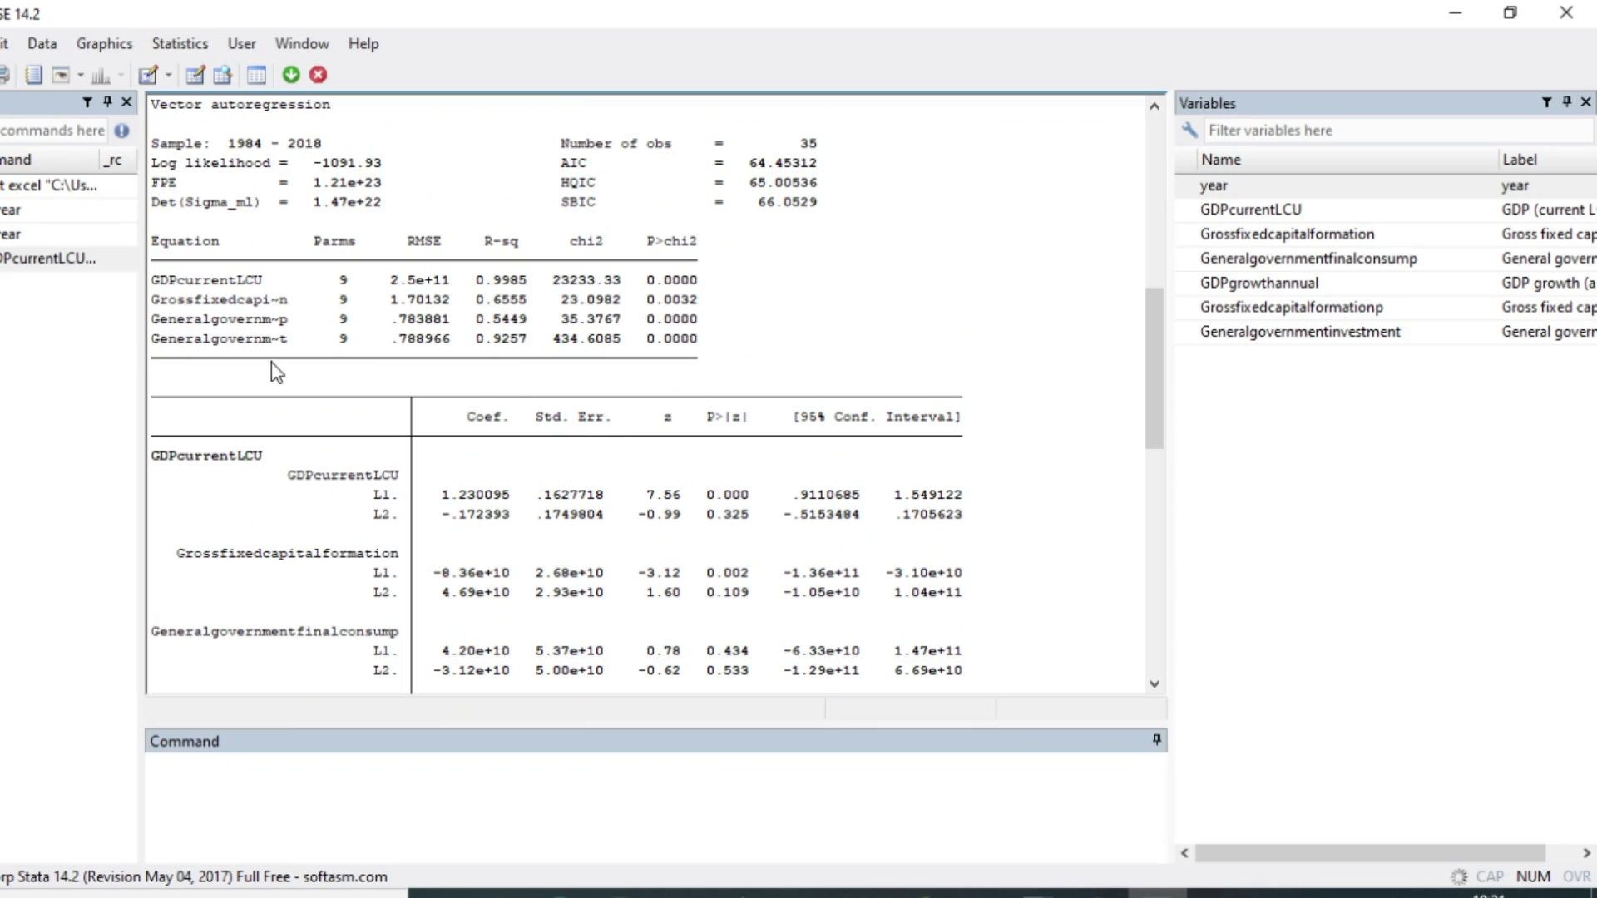
pyautogui.scroll(-1, 699, 574)
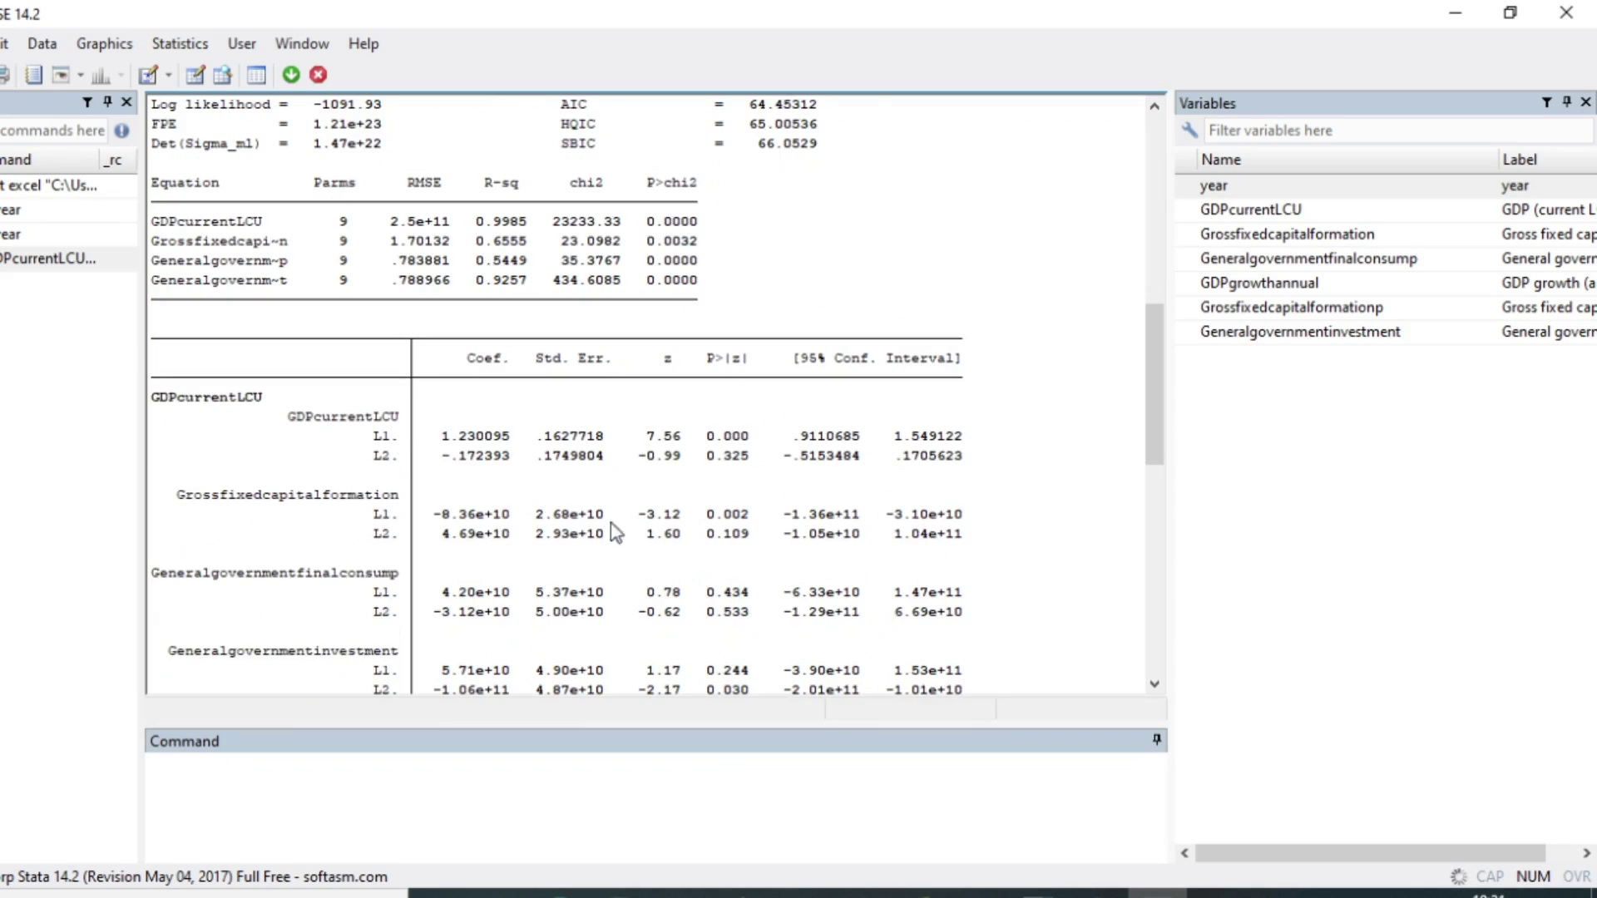
pyautogui.scroll(1, 581, 514)
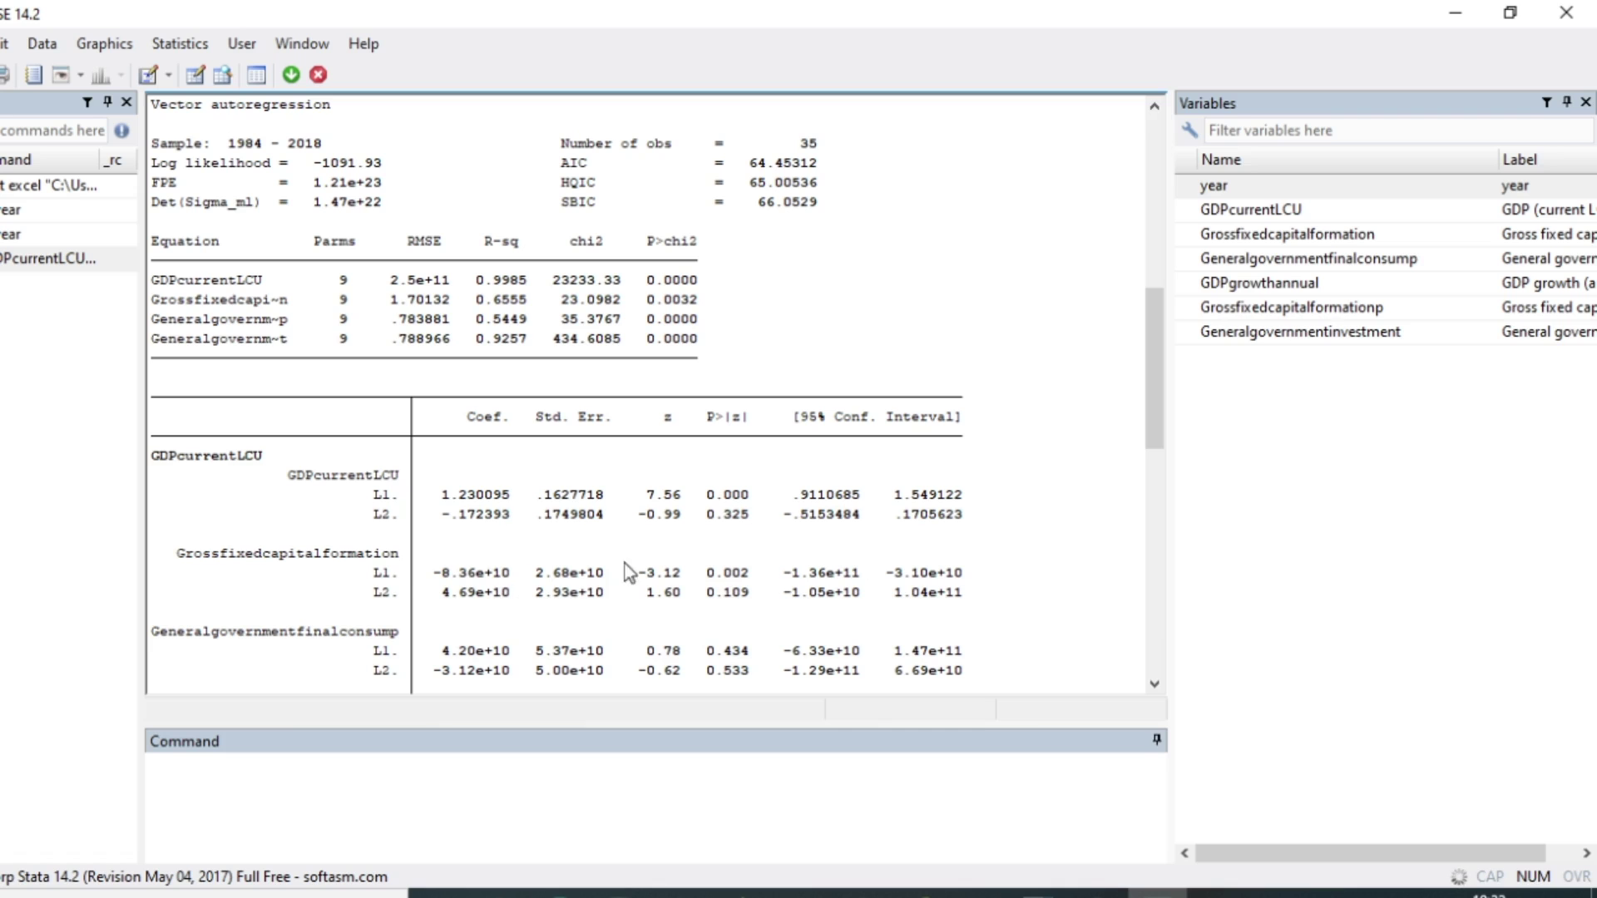
# - Print the remaining VAR coefficients through the Generalgovernmentinvestment equation (own L1 coefficient 1.035459)
pyautogui.scroll(-1, 766, 574)
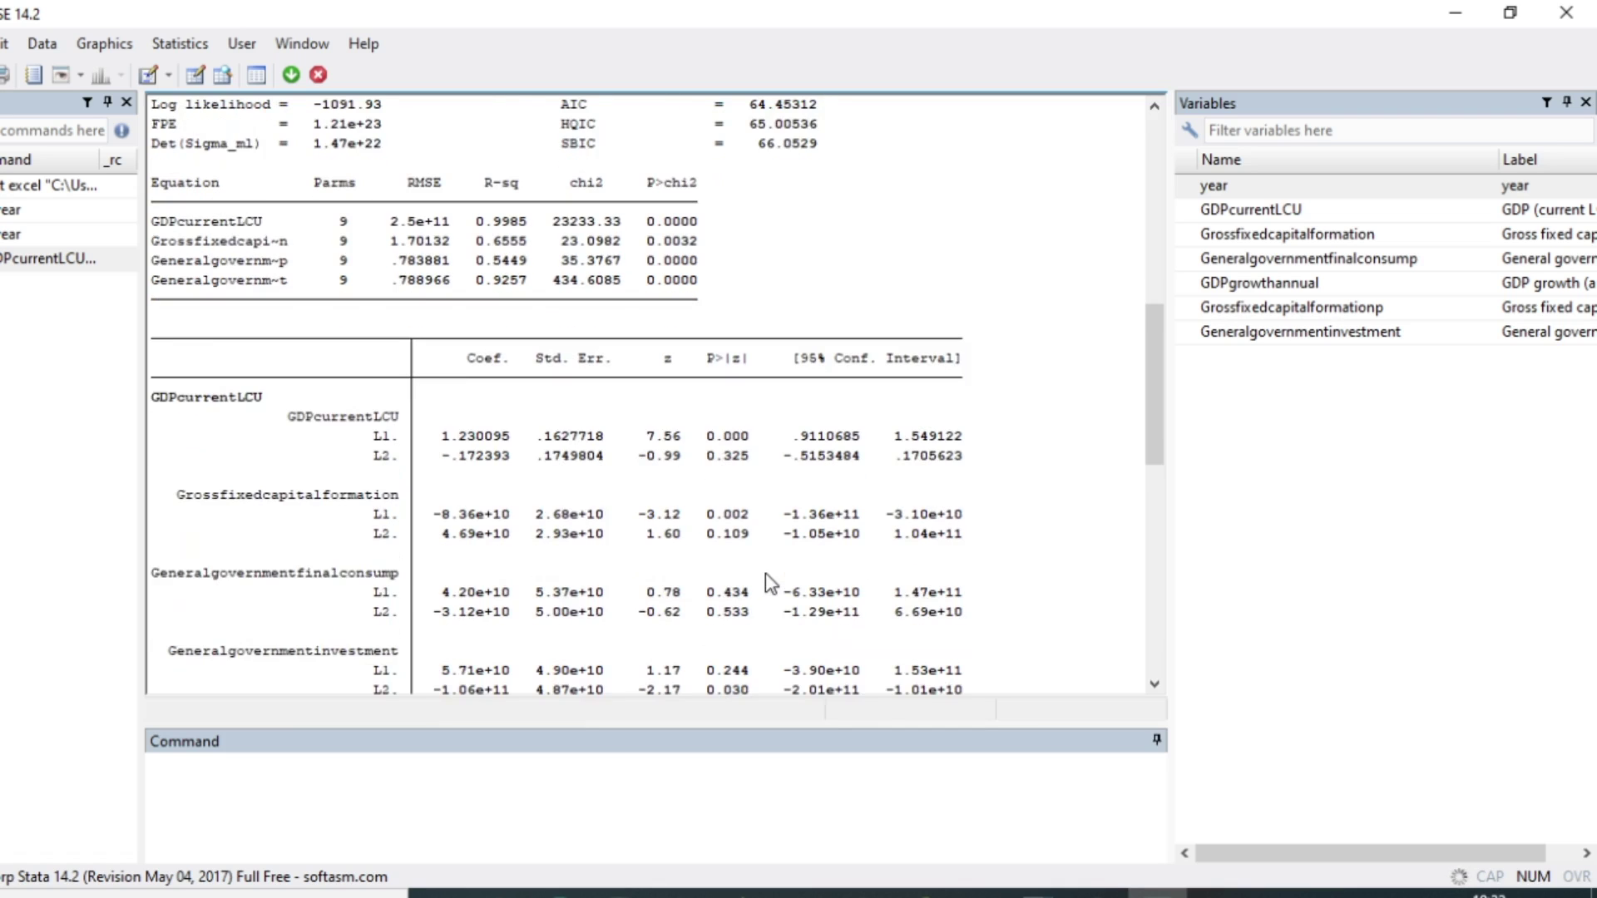
pyautogui.scroll(-1, 496, 564)
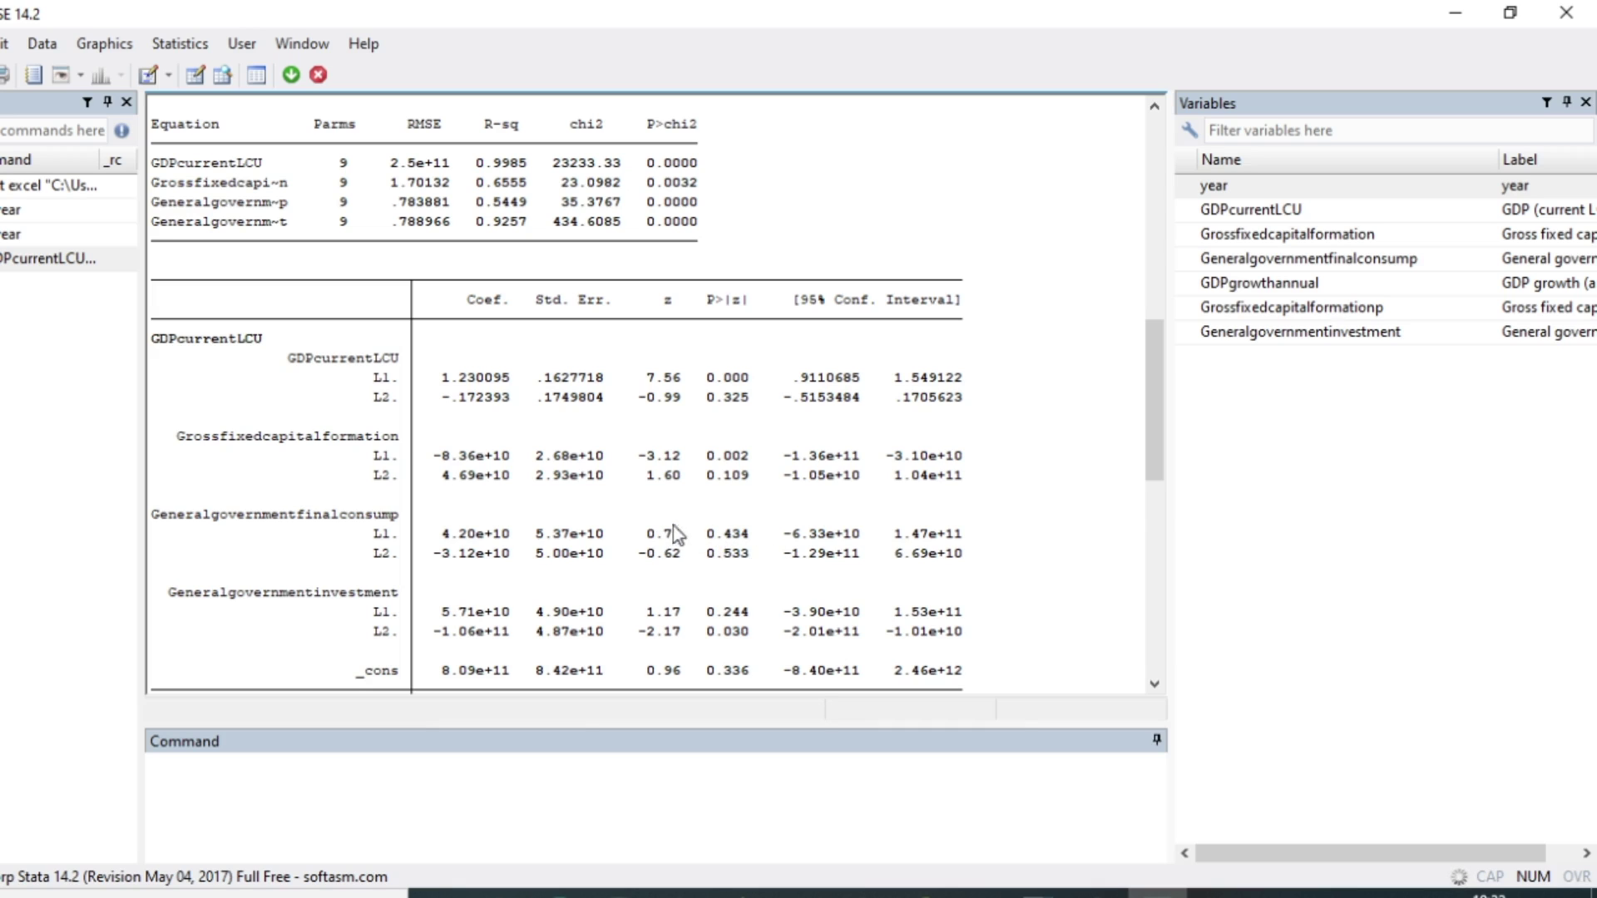
pyautogui.scroll(-1, 563, 578)
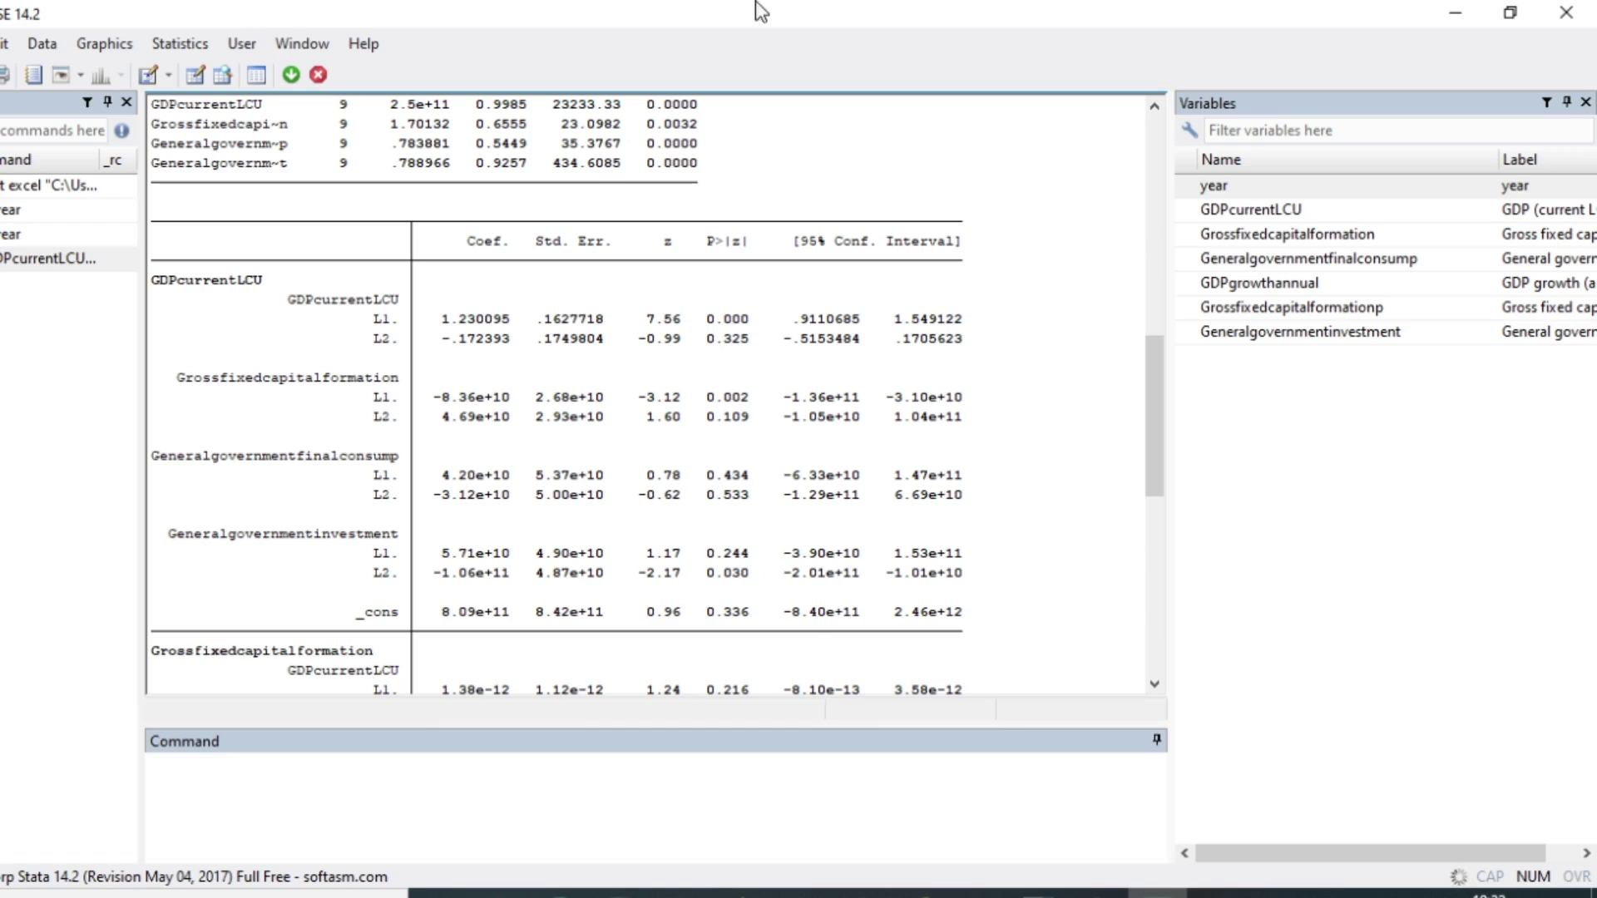
pyautogui.scroll(-4, 772, 429)
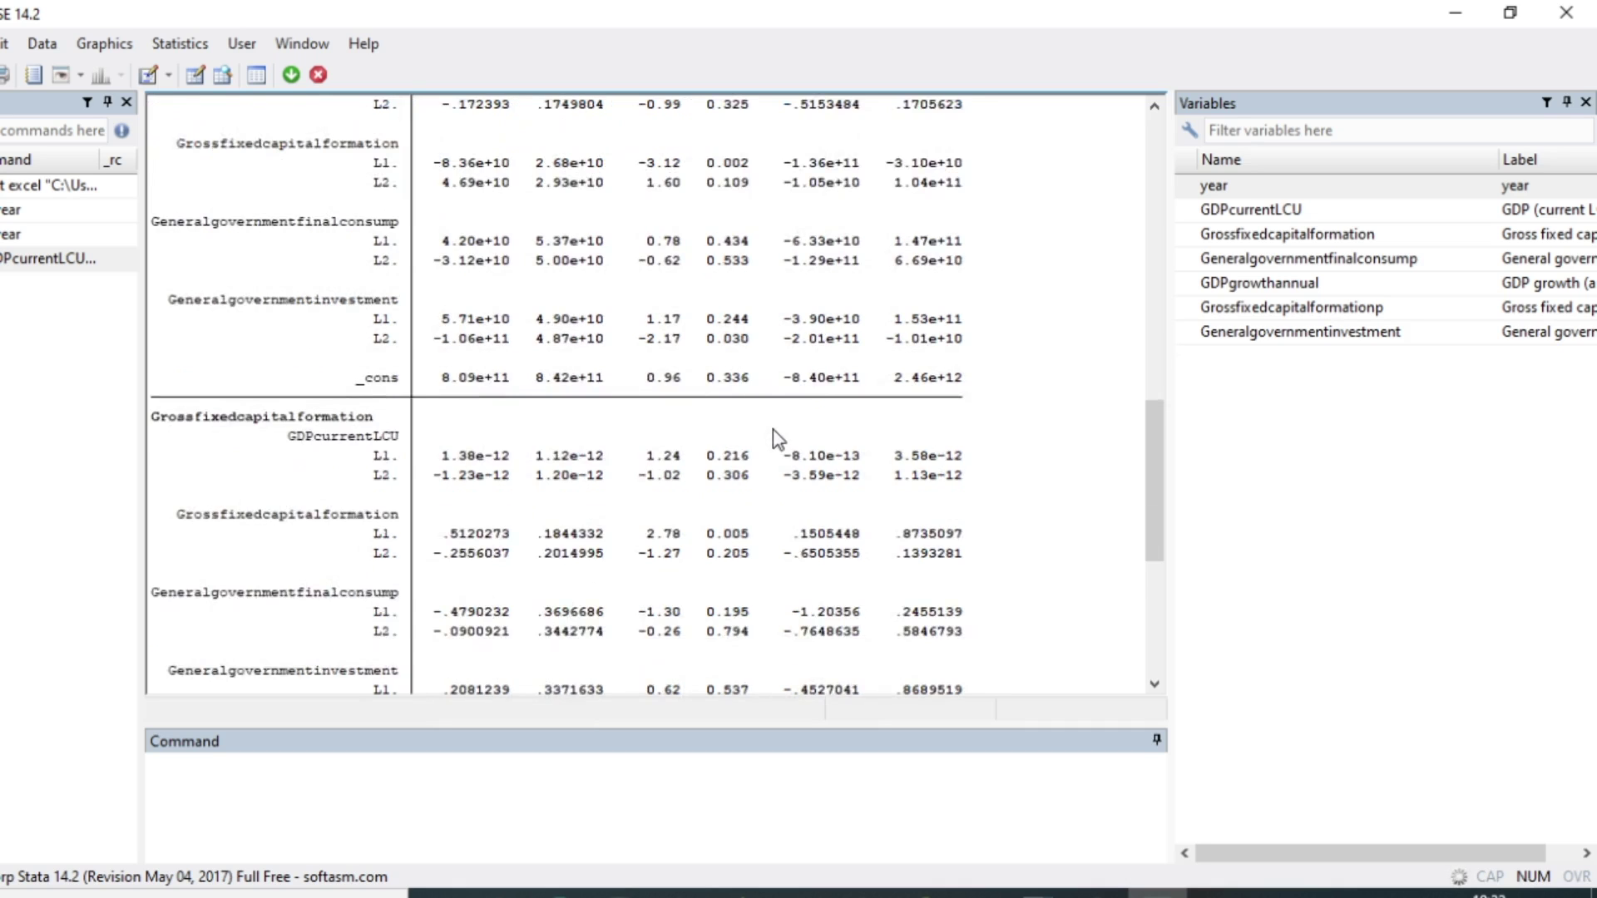
pyautogui.scroll(-2, 772, 430)
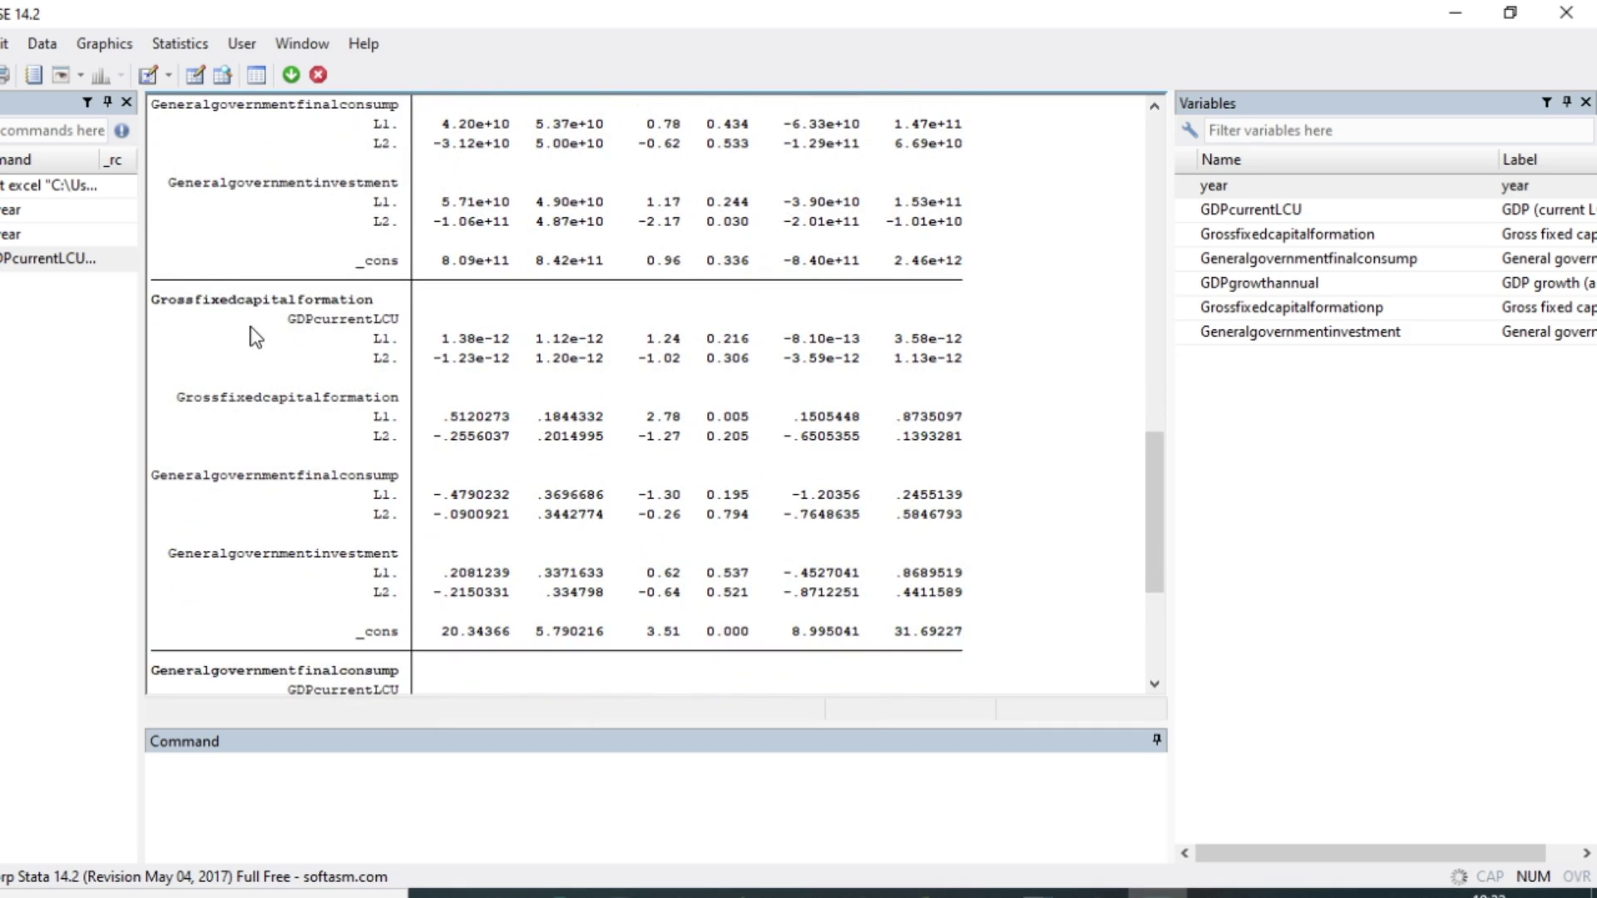
pyautogui.scroll(1, 332, 379)
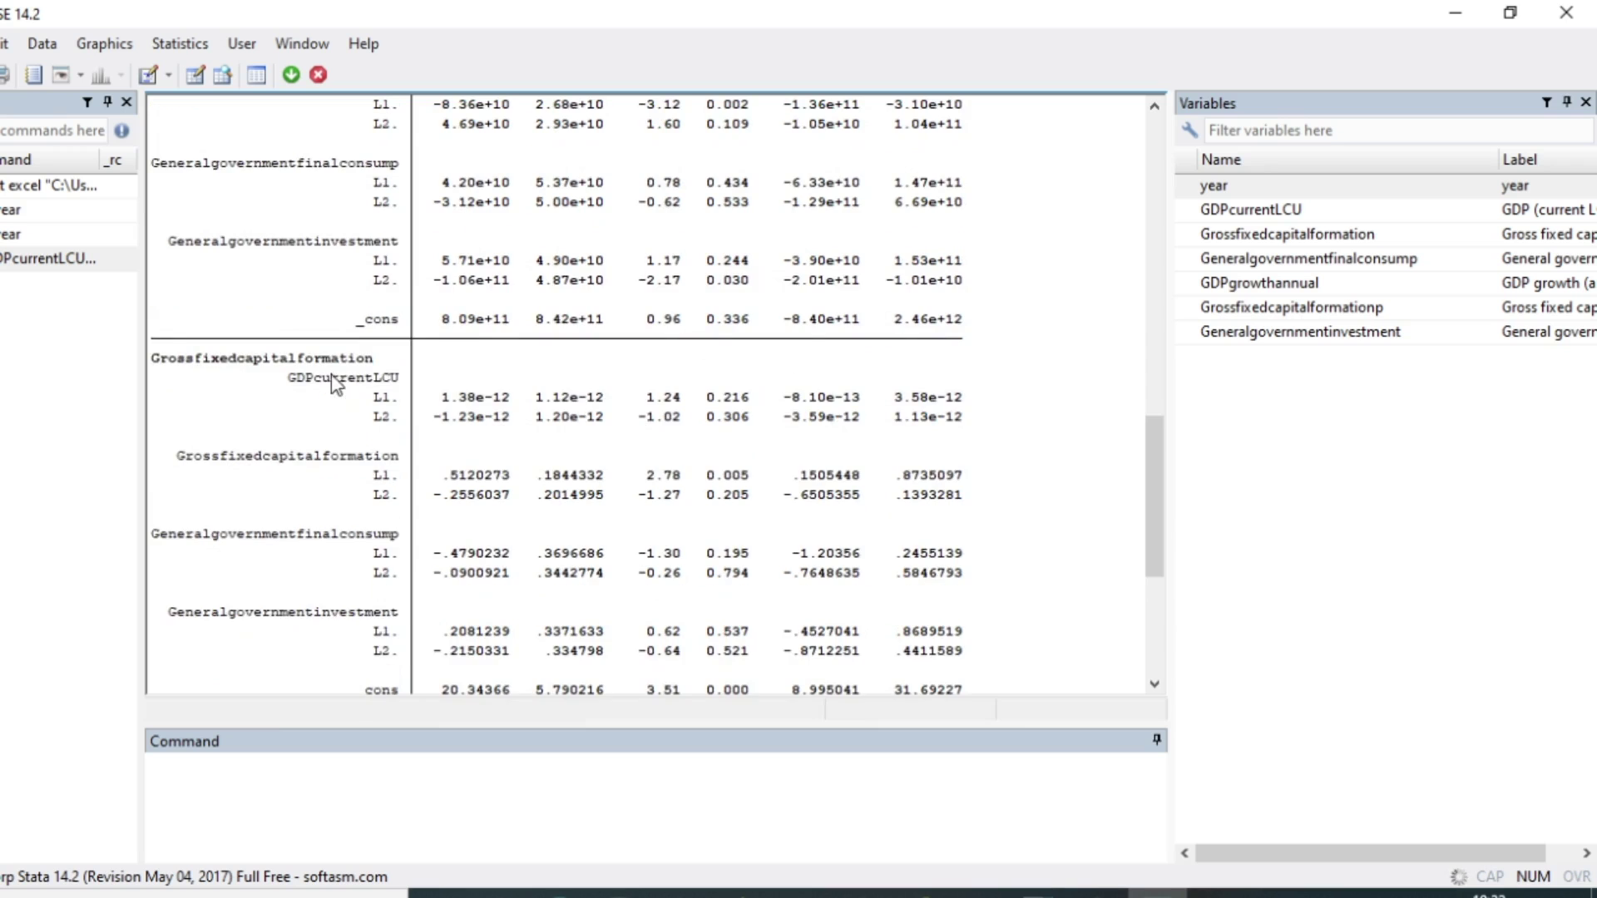
pyautogui.scroll(2, 333, 384)
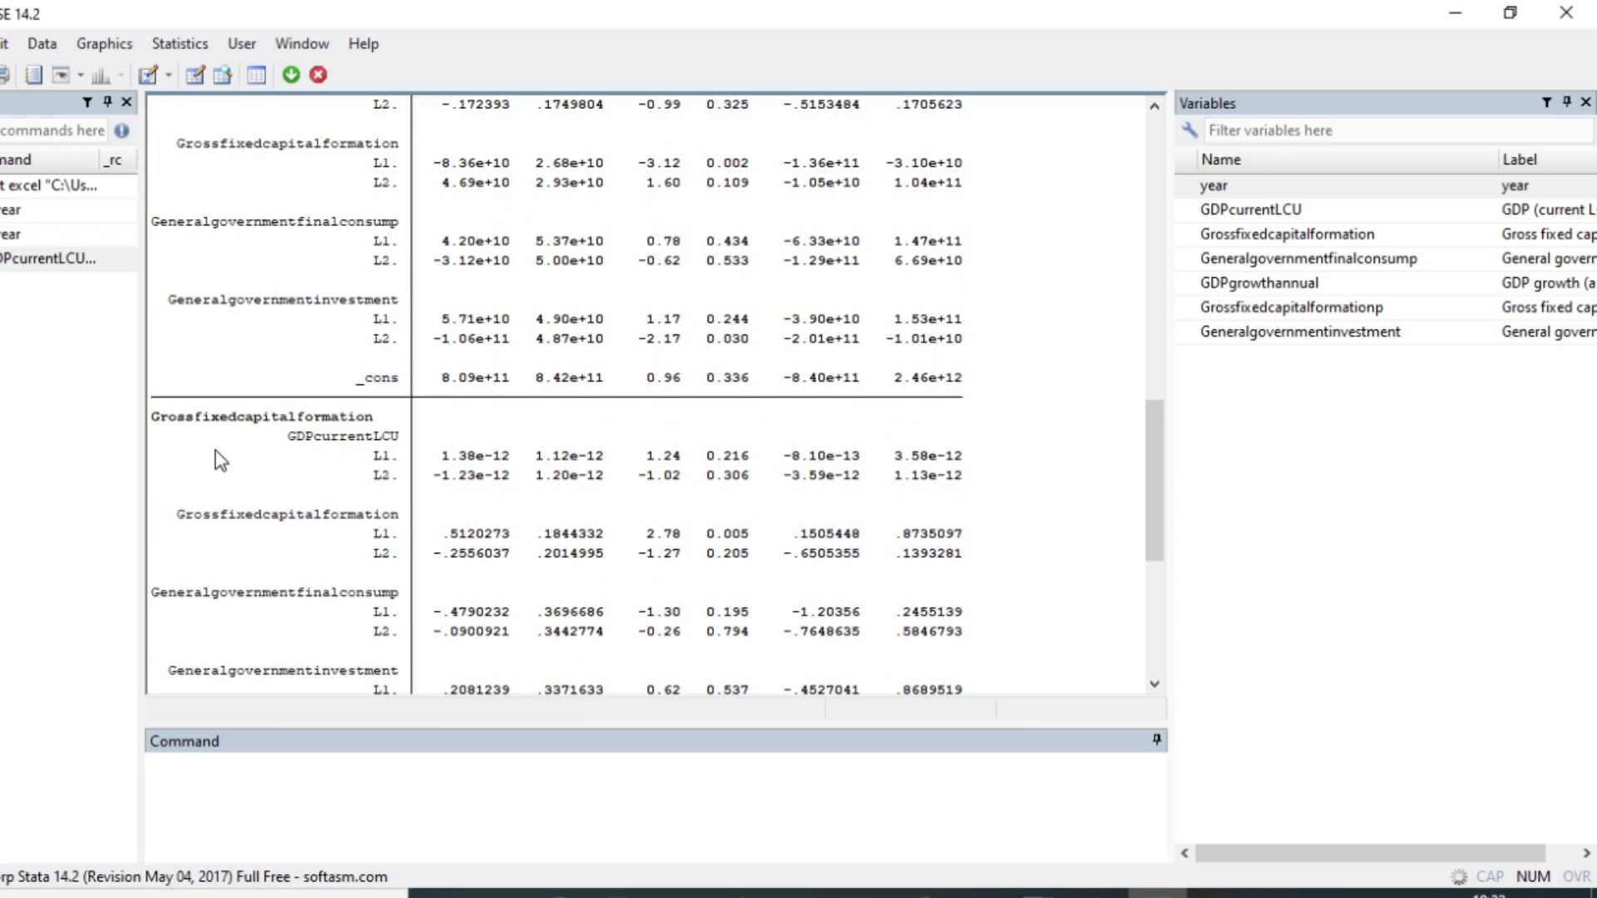
pyautogui.scroll(-2, 291, 512)
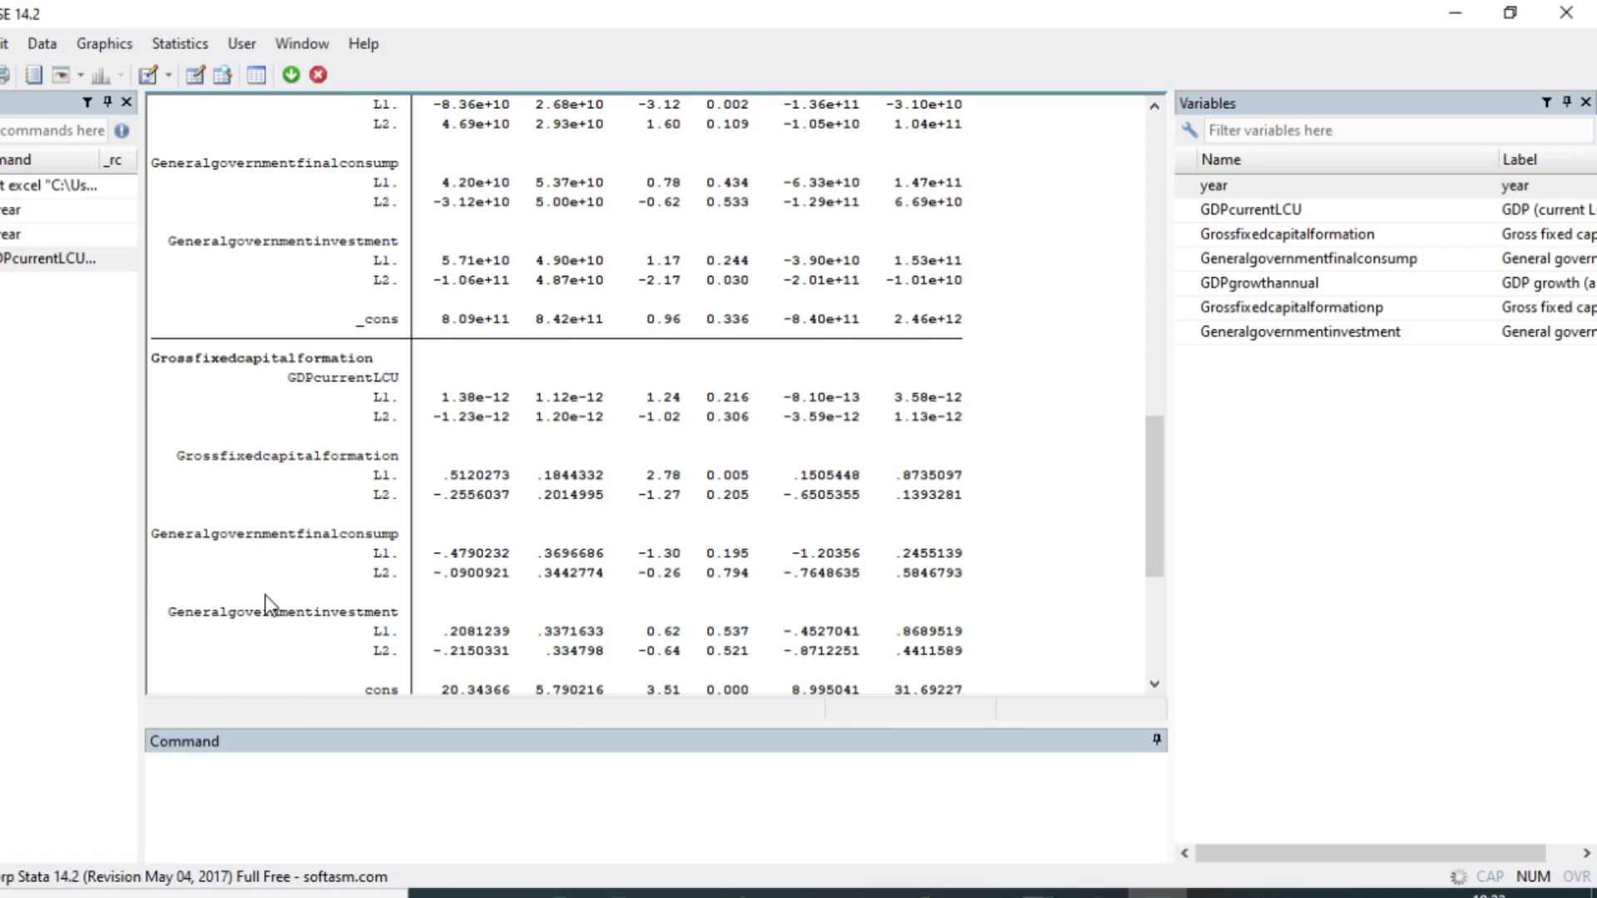
pyautogui.scroll(4, 869, 616)
pyautogui.scroll(-9, 869, 616)
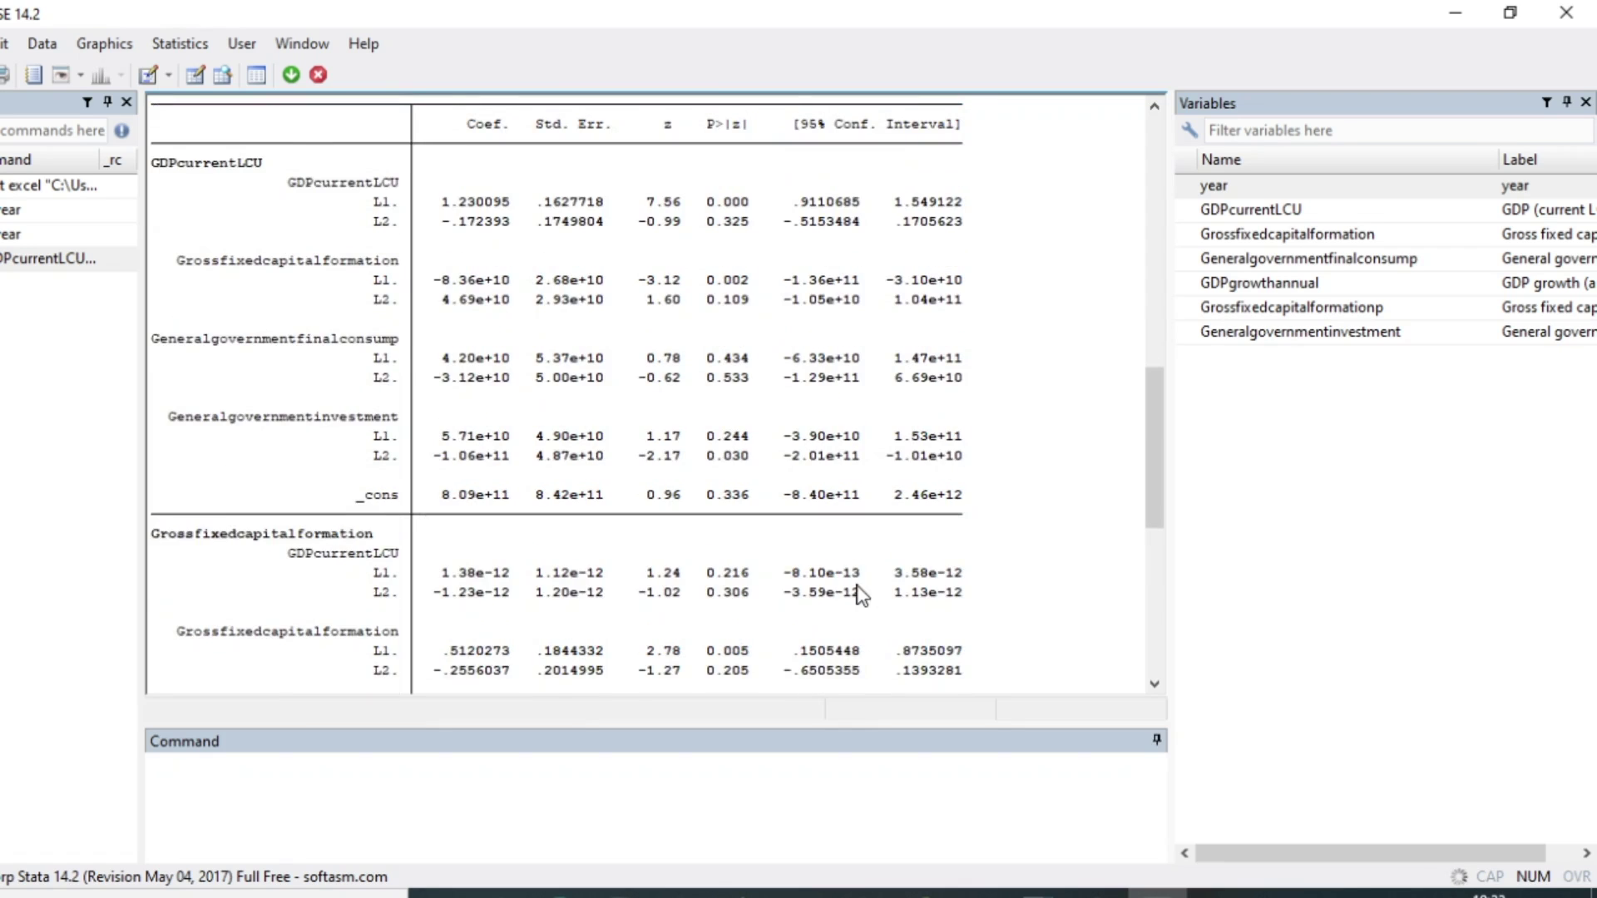
pyautogui.scroll(-1, 865, 589)
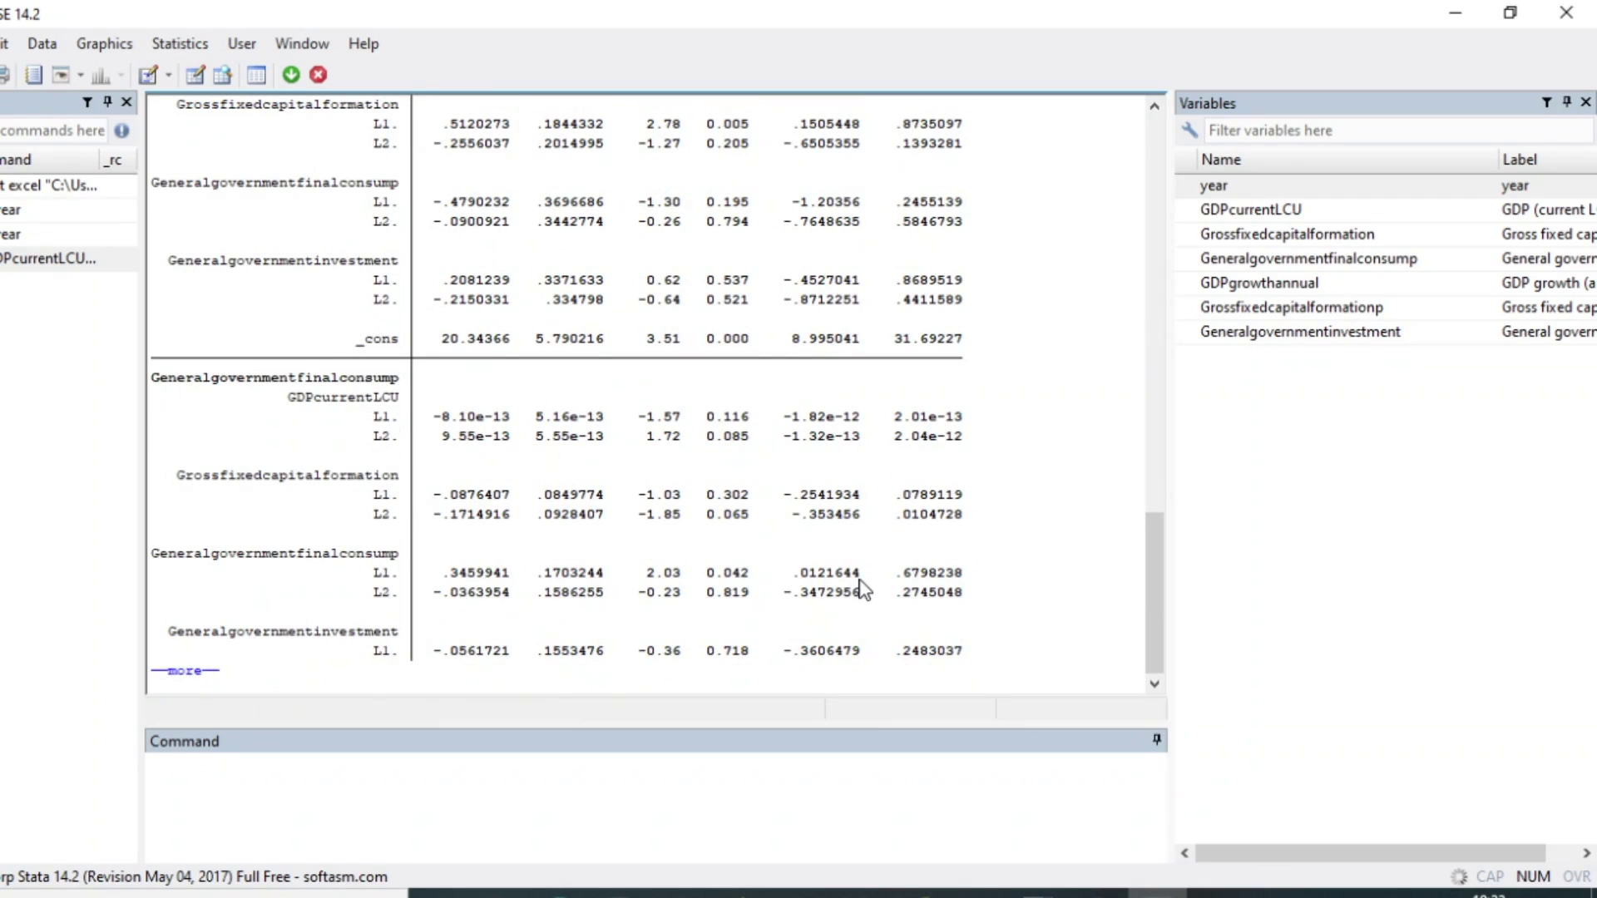
pyautogui.press('space')
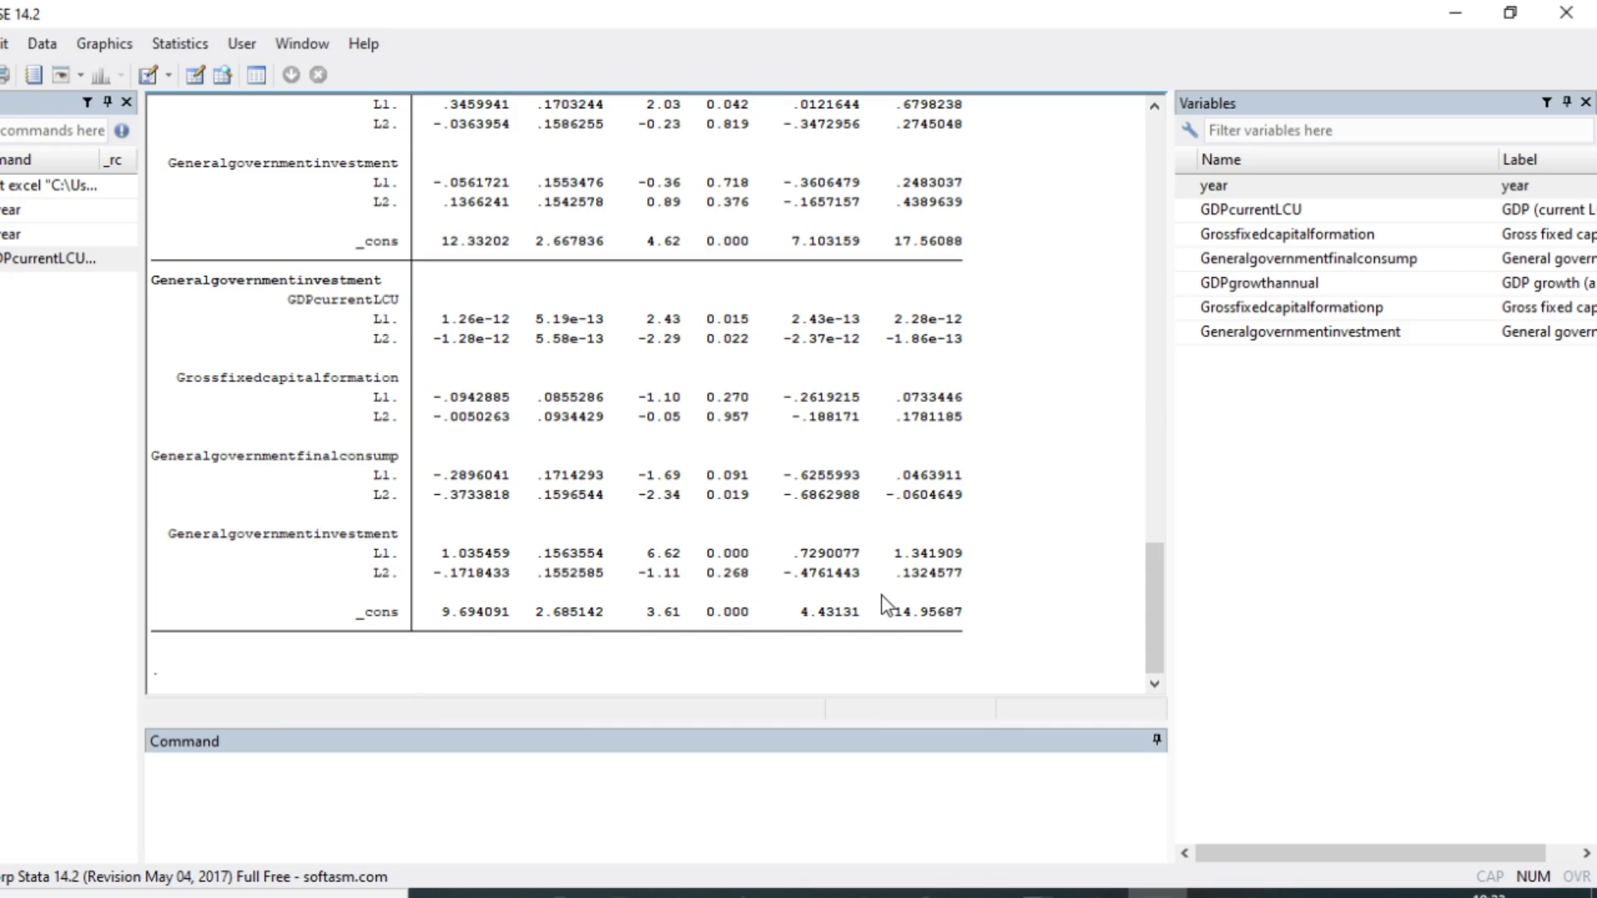
pyautogui.scroll(20, 880, 615)
pyautogui.scroll(3, 873, 629)
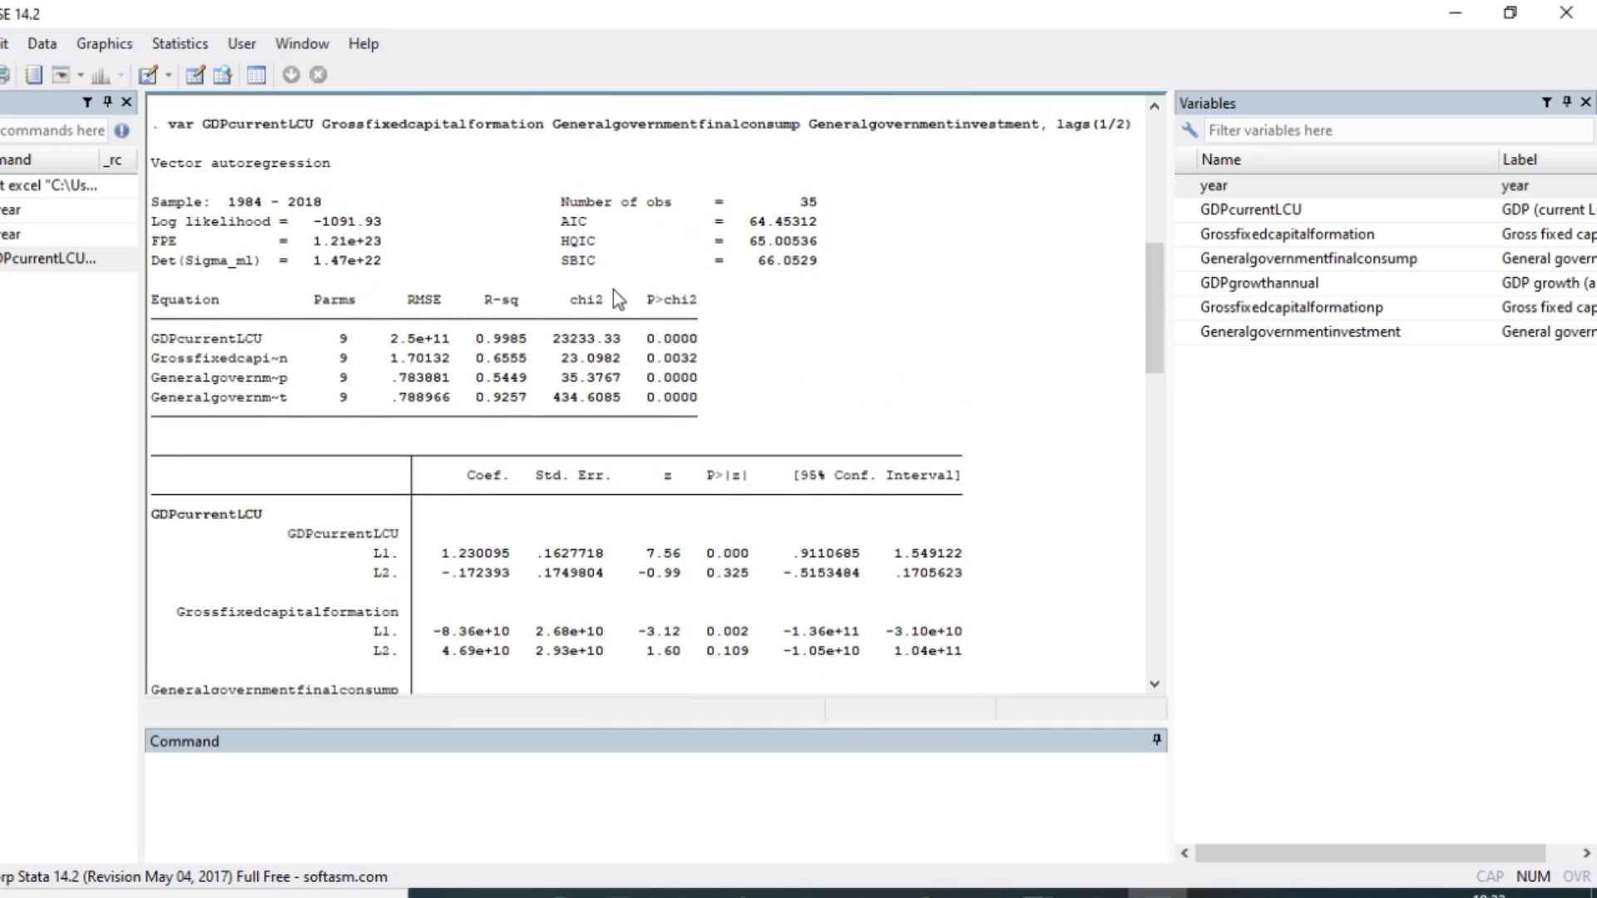